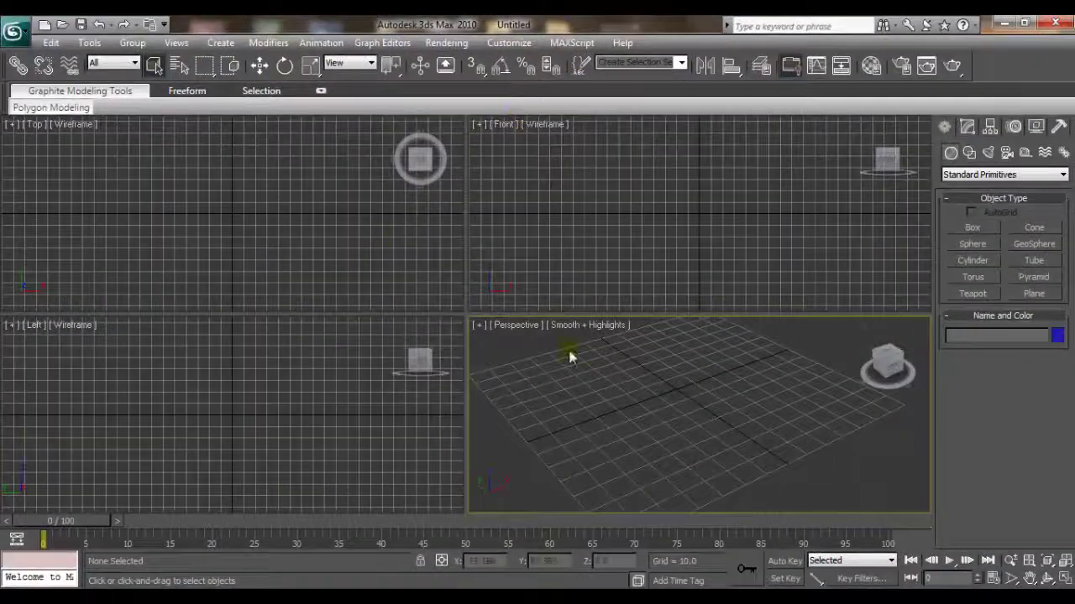
Start creating a Box from Standard Primitives in the Create panel
middle_click_drag(628, 404, 633, 420)
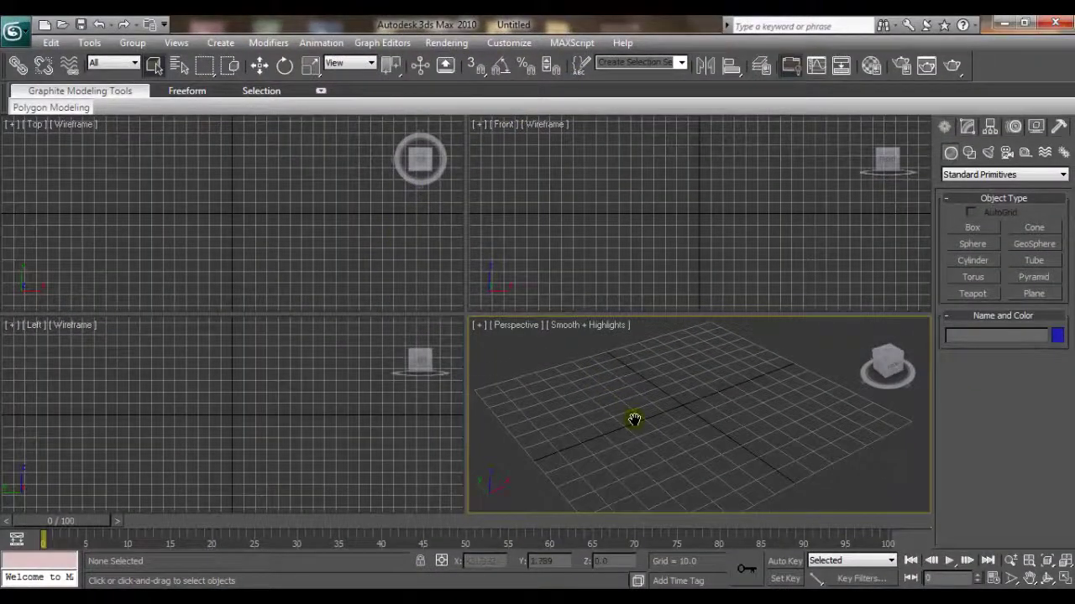
left_click(969, 229)
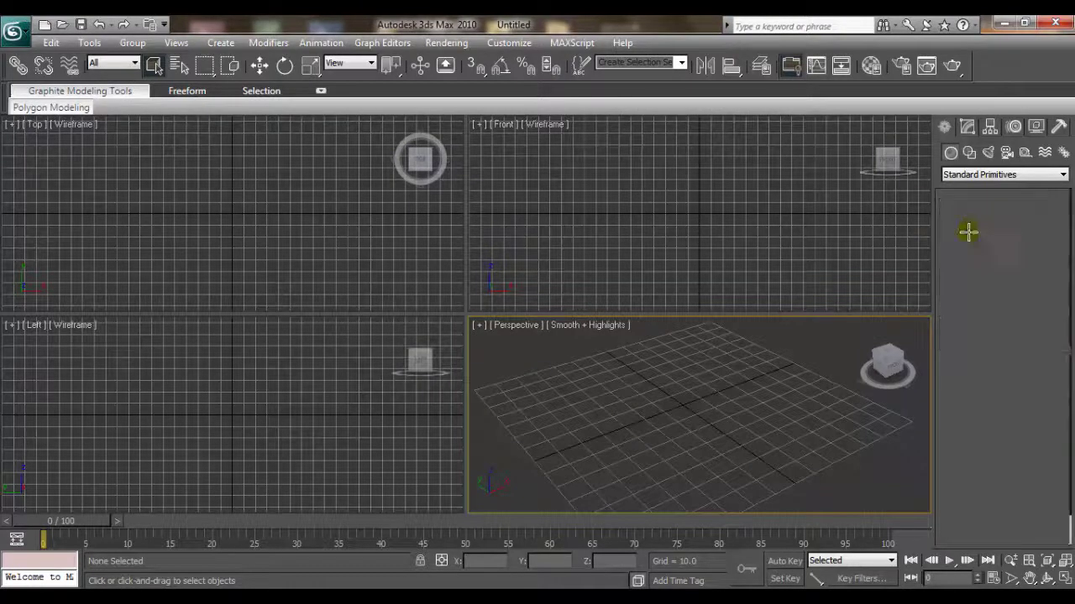
In the maximized Perspective view, draw a long flat box about 140 wide, 10.4 long, 4 high
left_click(1063, 579)
scroll(597, 357, "down", 3)
middle_click_drag(597, 358, 537, 350)
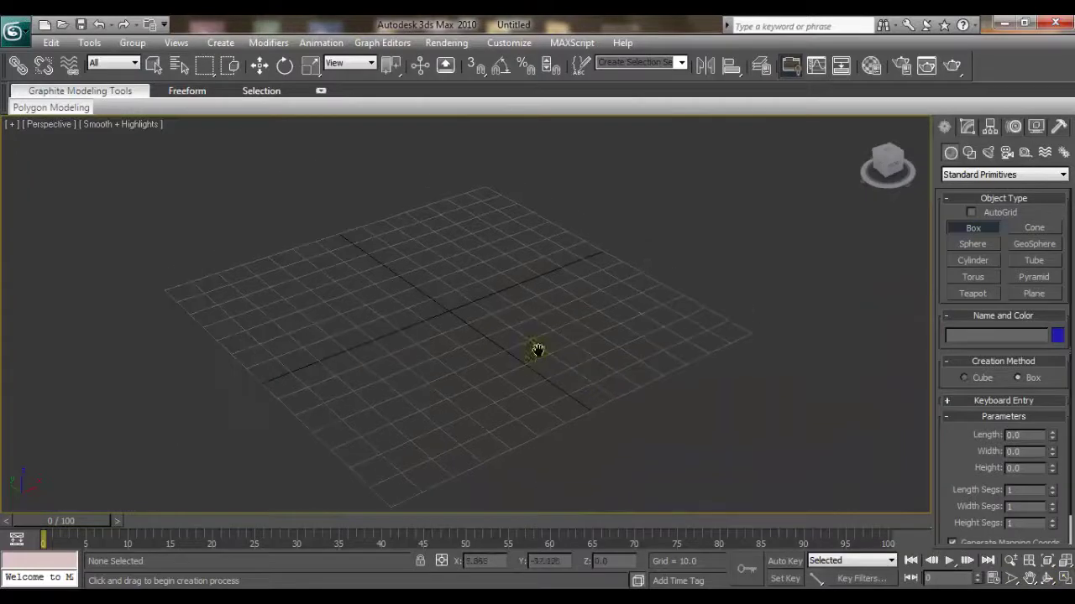
left_click_drag(261, 382, 621, 259)
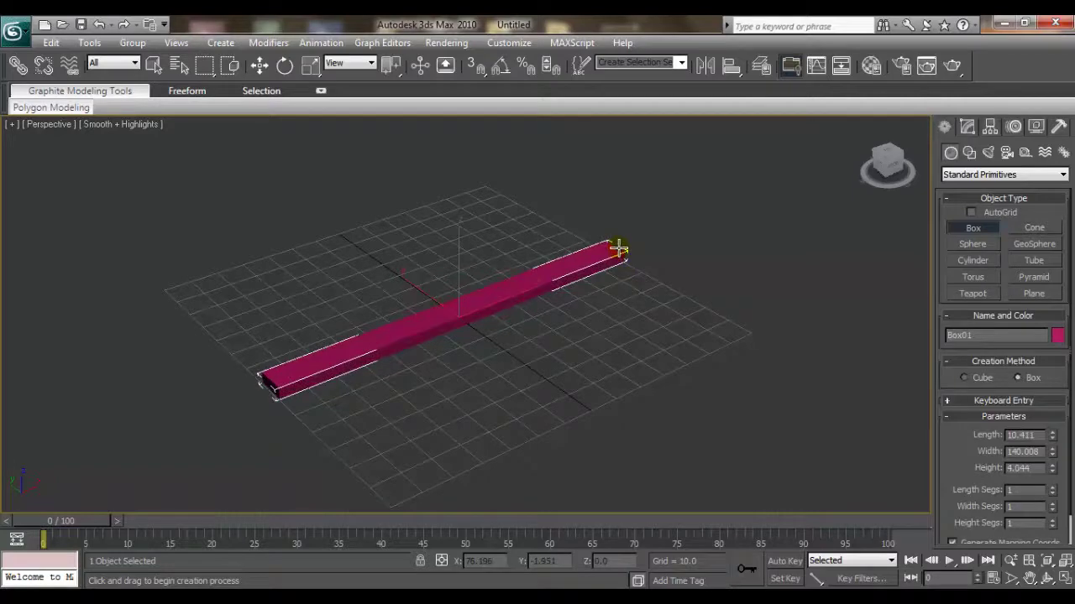
middle_click_drag(563, 314, 574, 336)
left_click(259, 72)
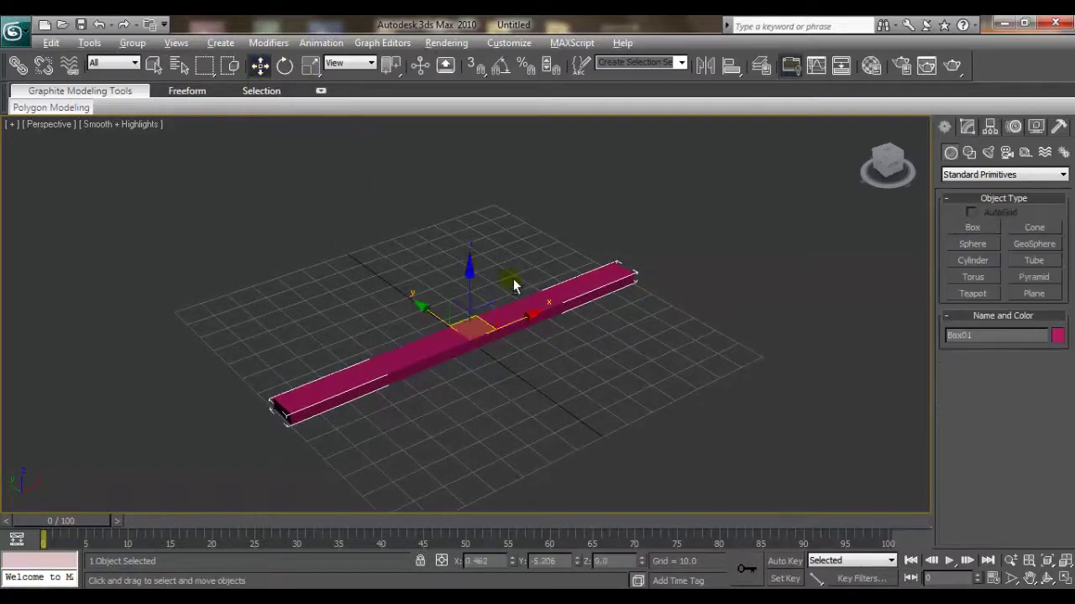
mouse_move(504, 251)
middle_mouse_down("alt")
mouse_move(540, 257)
mouse_move(532, 283)
middle_mouse_up("alt")
Show Box01's parameters in the Modify panel and turn on Edged Faces with F4
left_click(967, 126)
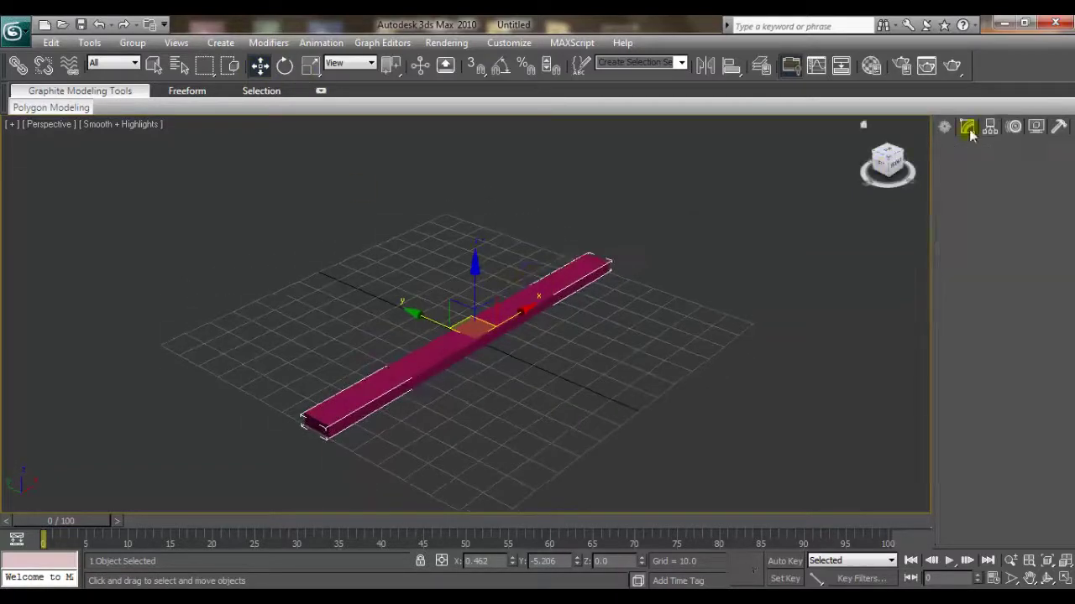
scroll(679, 193, "up", 2)
scroll(679, 192, "up", 2)
scroll(636, 210, "down", 2)
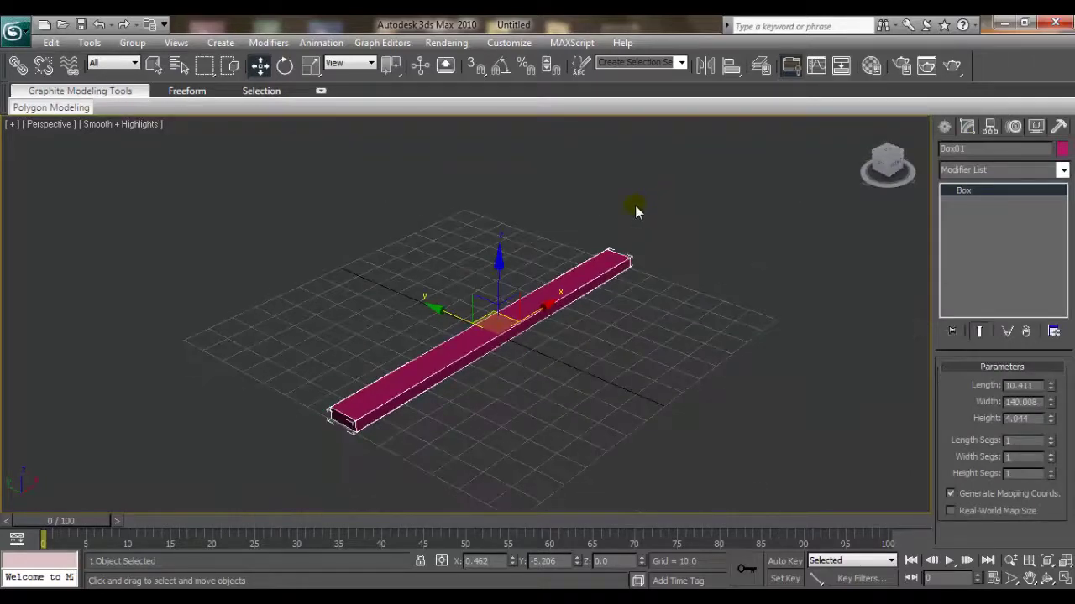
key("F4")
scroll(589, 225, "up", 2)
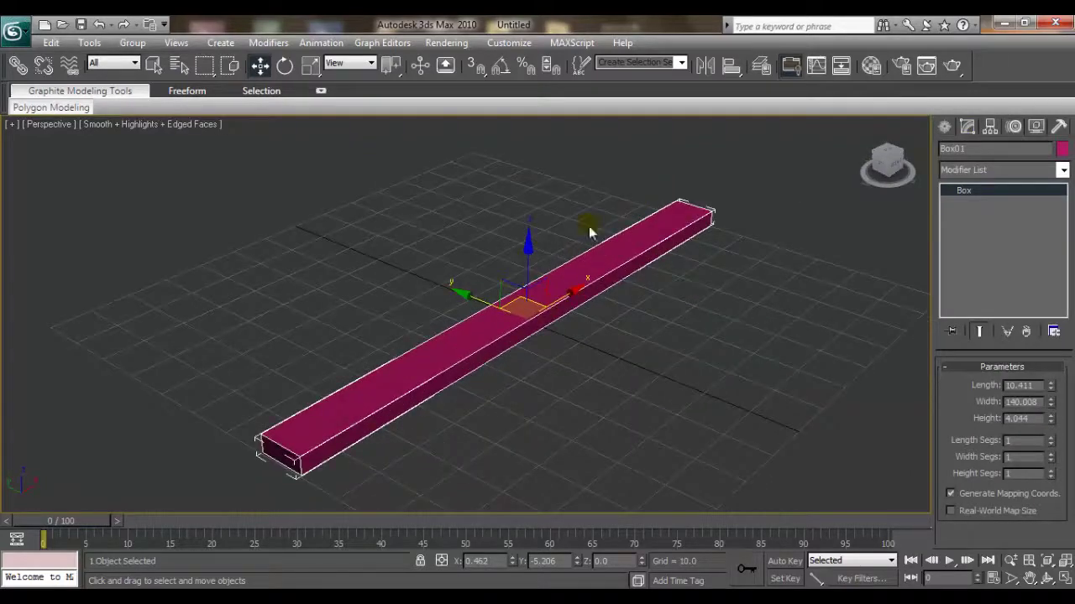
Raise Box01's Width Segs to 8
left_click(1051, 438)
left_click(1052, 451)
left_click(1051, 454)
left_click(1050, 454)
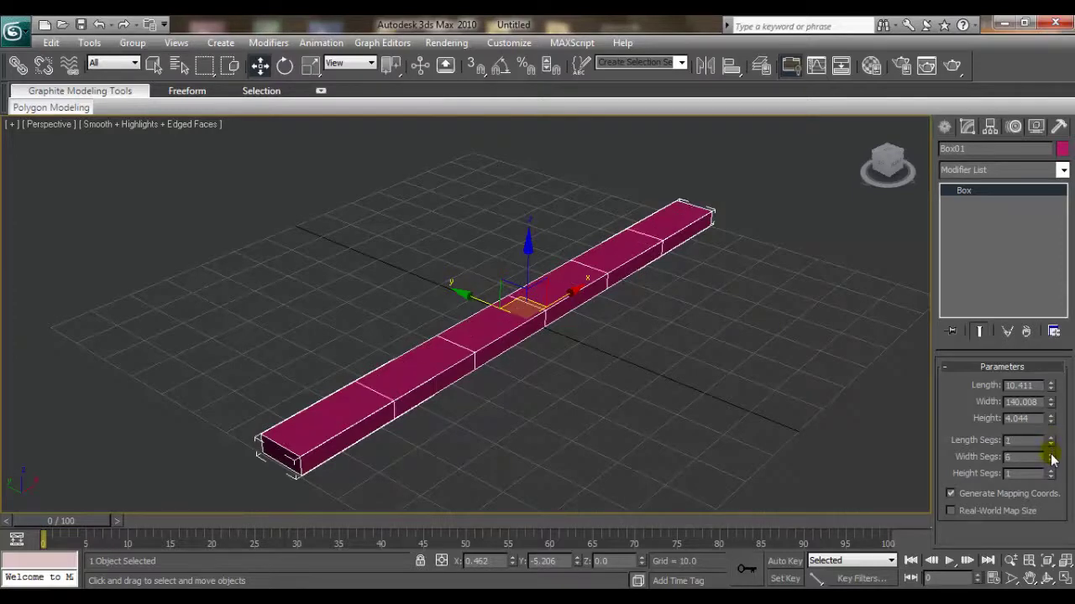
left_click(1050, 453)
left_click(1050, 454)
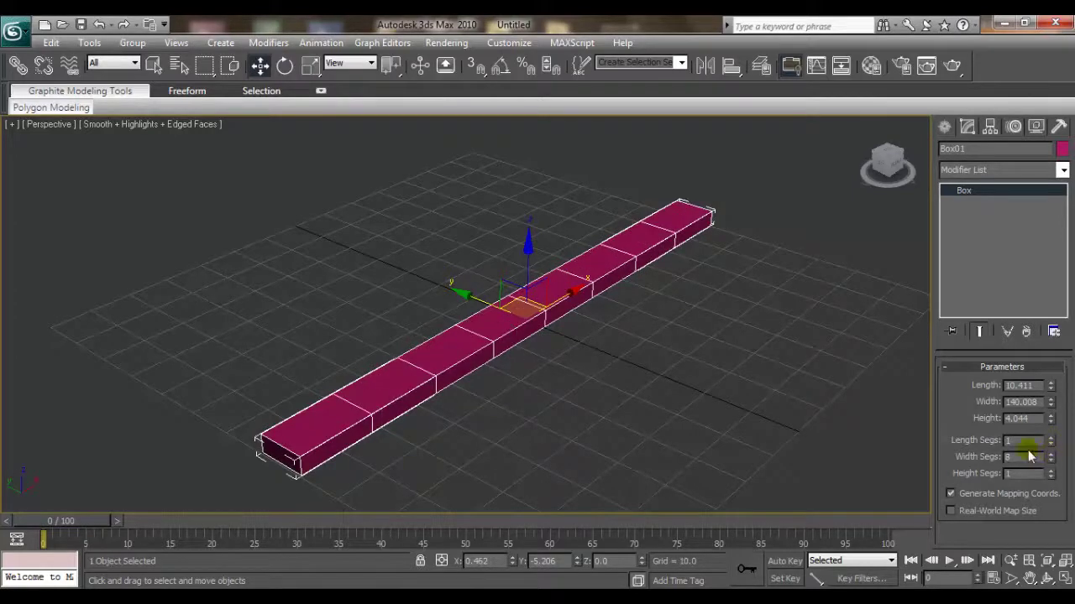
mouse_move(634, 340)
middle_mouse_down("alt")
mouse_move(612, 310)
mouse_move(693, 418)
mouse_move(677, 302)
mouse_move(646, 355)
mouse_move(707, 327)
middle_mouse_up("alt")
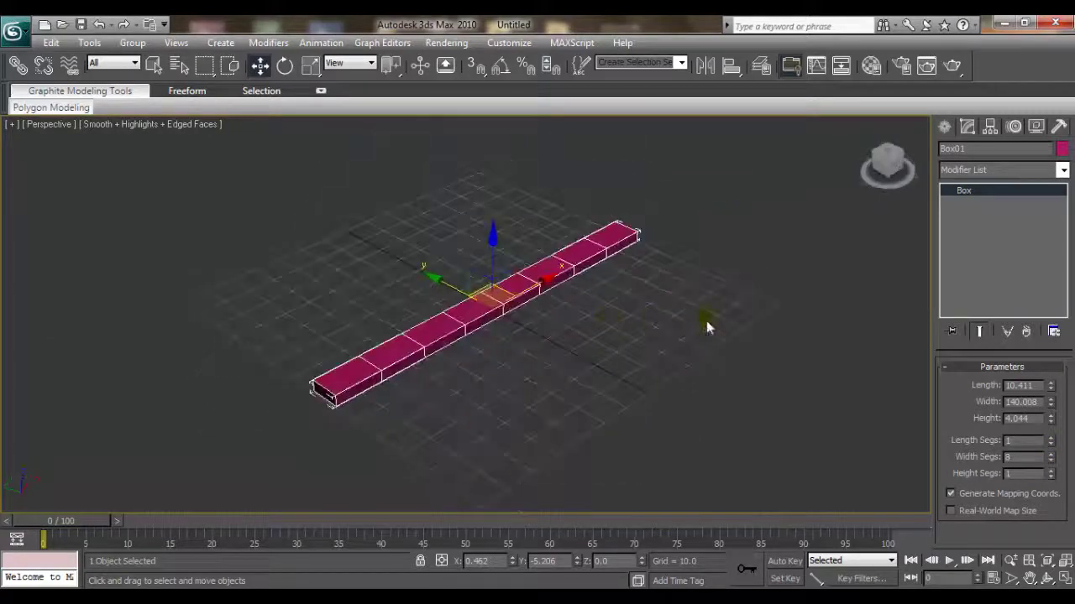
mouse_move(606, 295)
middle_mouse_down("alt")
mouse_move(570, 305)
mouse_move(619, 300)
middle_mouse_up("alt")
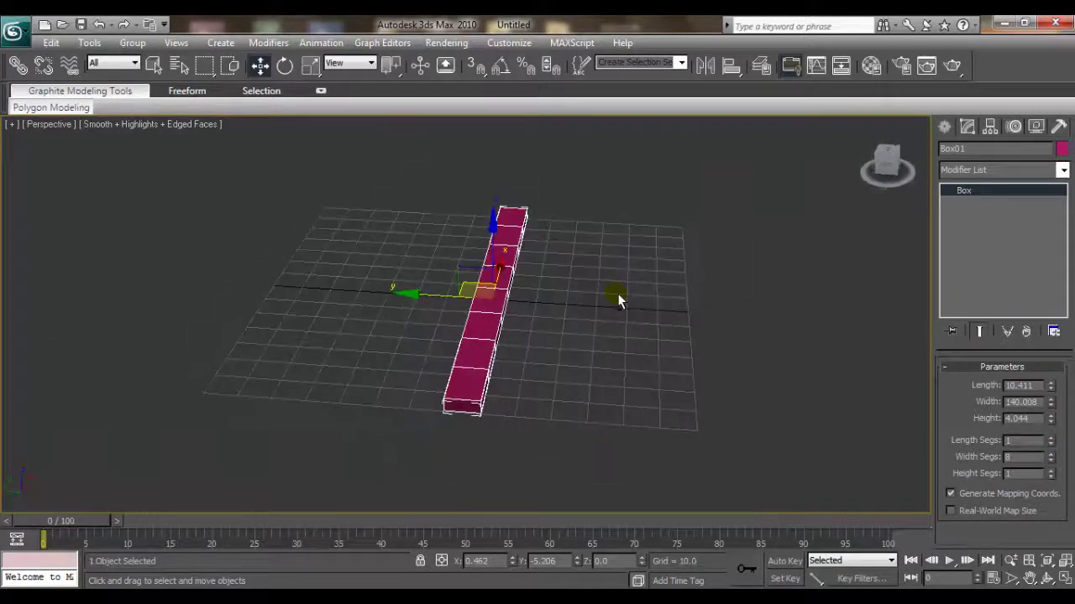
Convert Box01 to an Editable Poly and enter Vertex sub-object mode
right_click(958, 251)
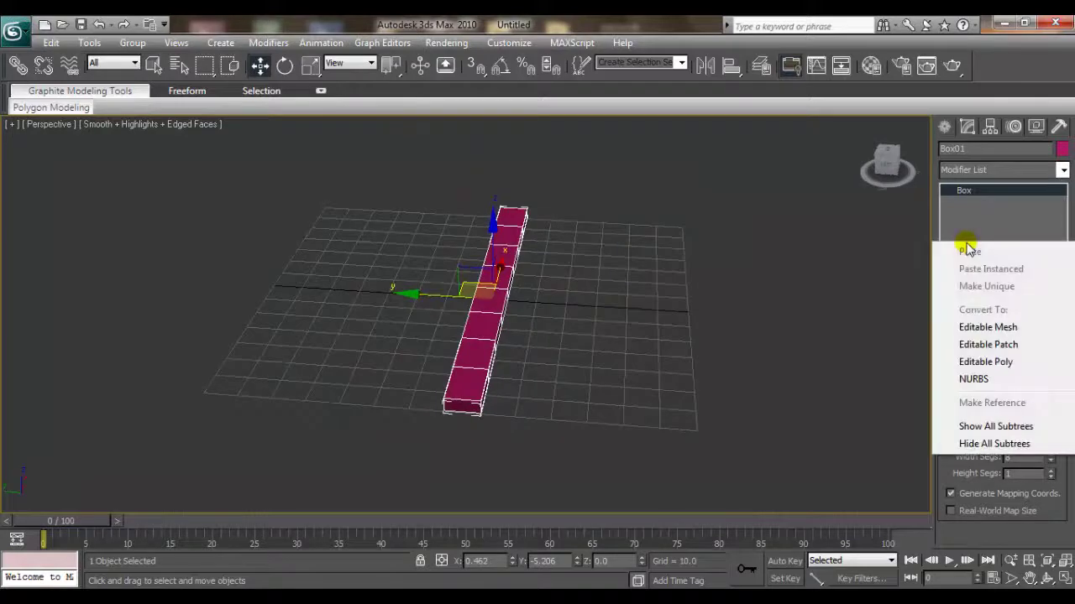
left_click(1002, 363)
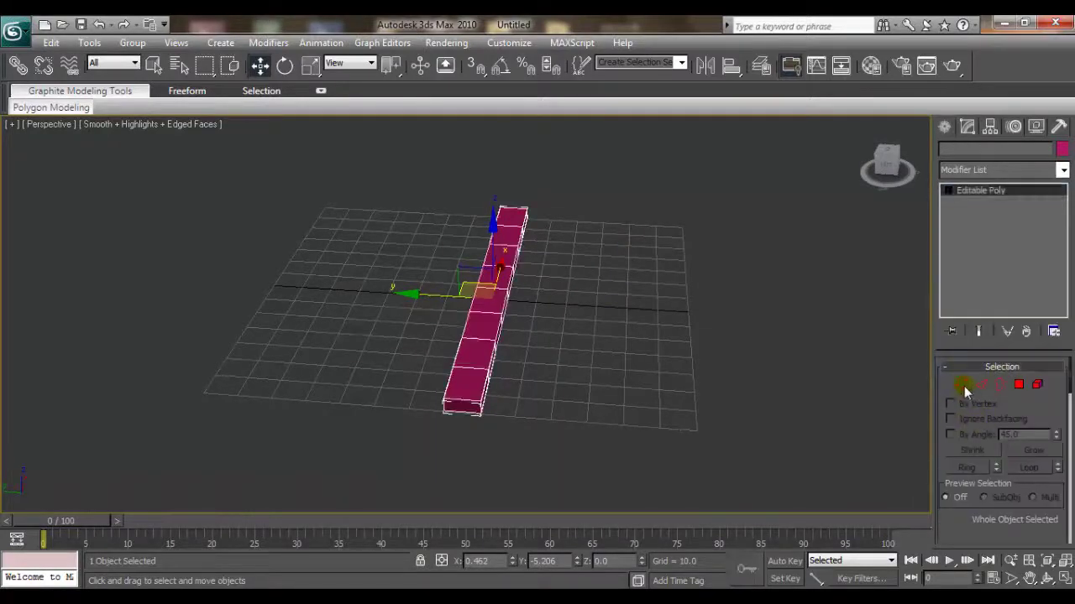
left_click(962, 385)
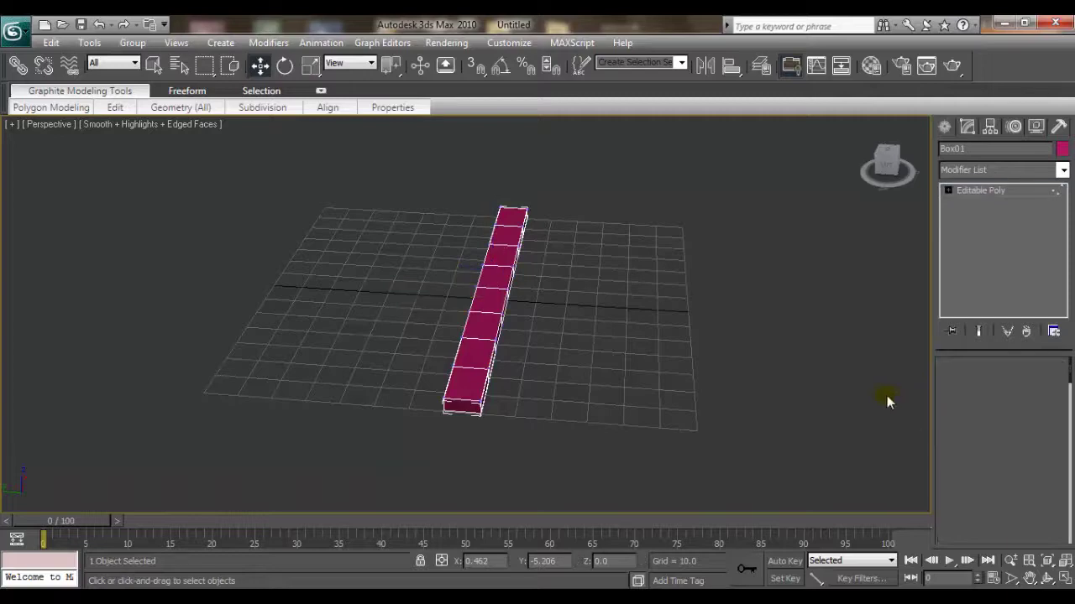
mouse_move(887, 395)
middle_mouse_down("alt")
mouse_move(793, 388)
mouse_move(929, 378)
middle_mouse_up("alt")
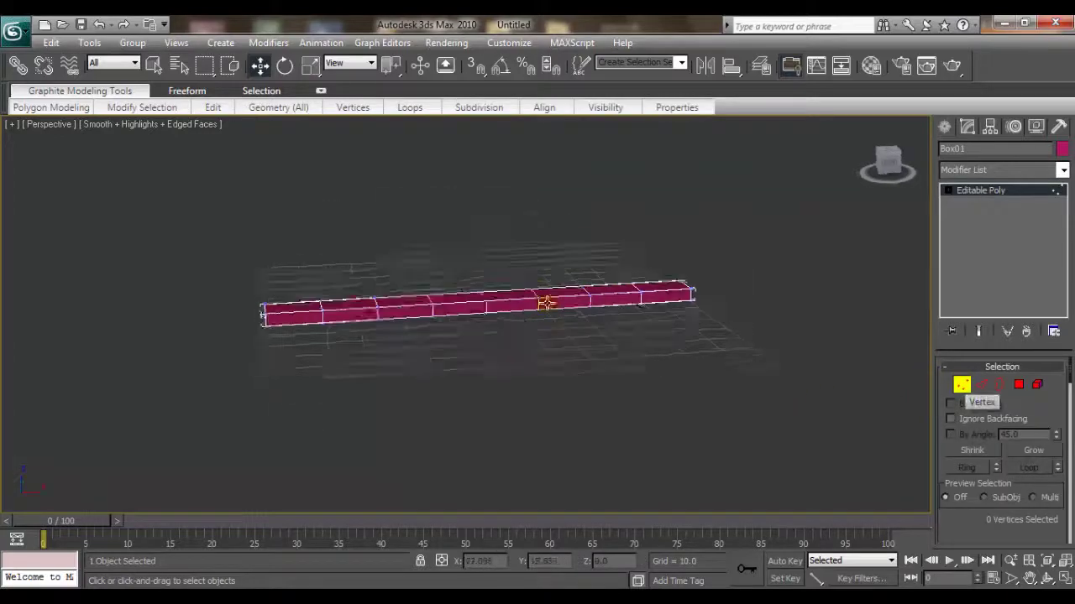
middle_click_drag(546, 305, 546, 303, "alt")
In the Front view, select the 8 left-end vertices and move them down to form a slope
left_click(1064, 581)
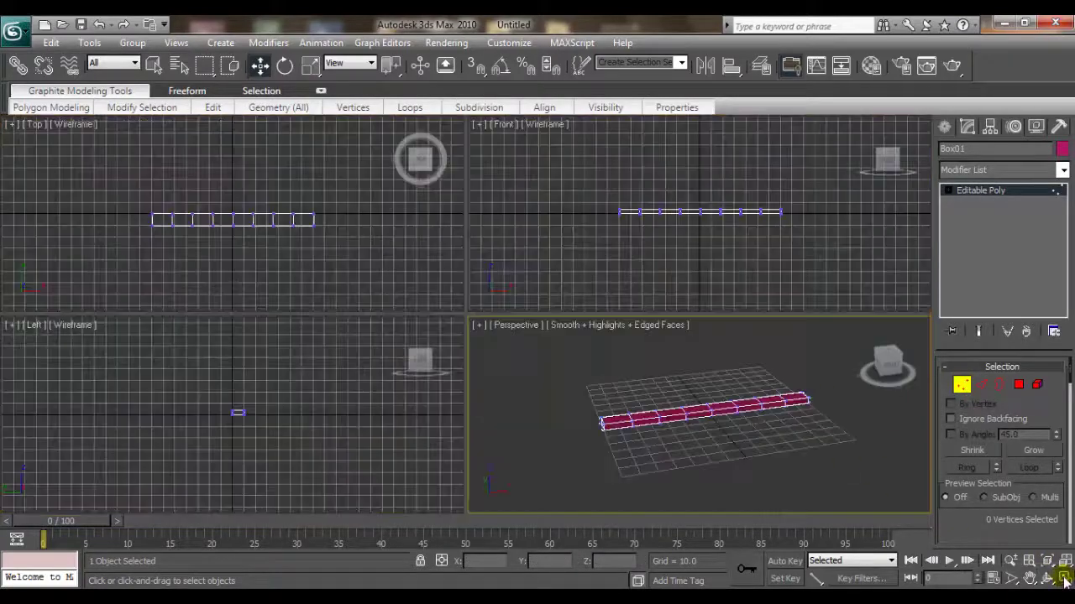
scroll(546, 220, "up", 1)
scroll(546, 218, "up", 3)
scroll(549, 210, "up", 1)
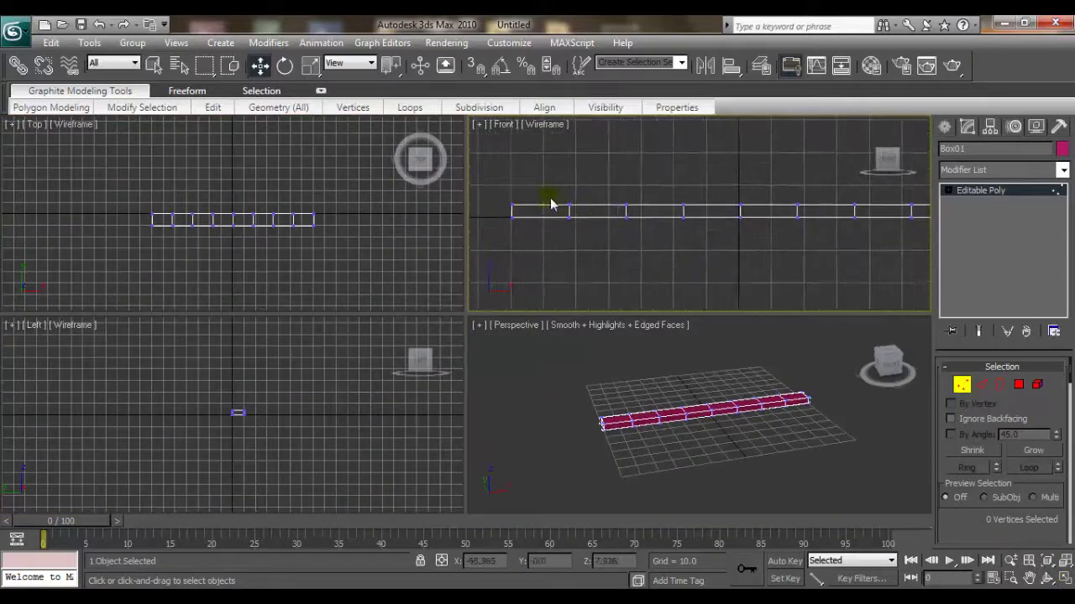
middle_click_drag(551, 199, 623, 199)
left_click_drag(537, 162, 664, 246)
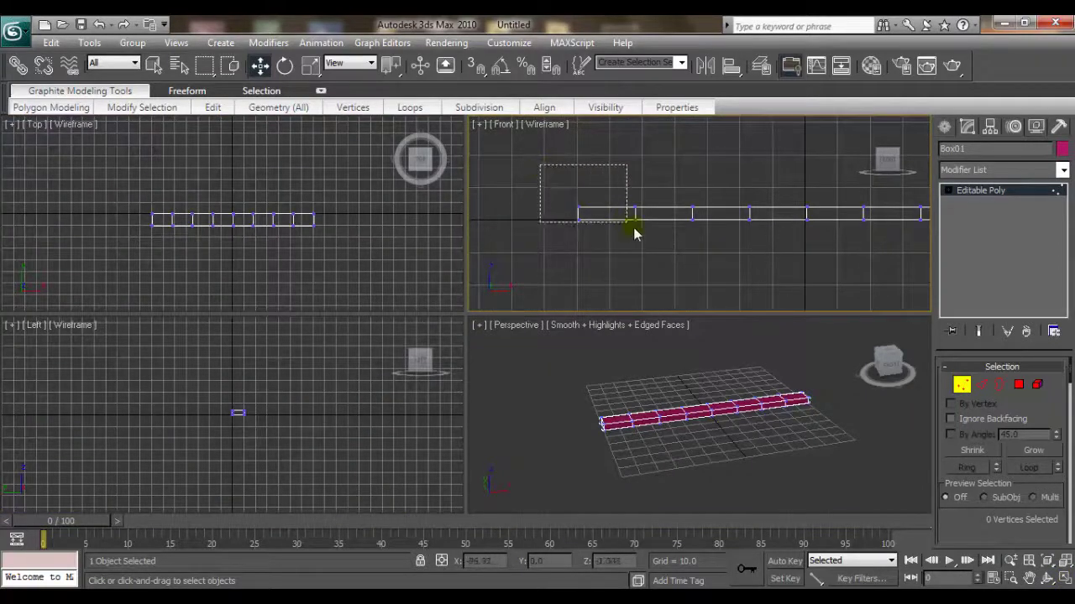
middle_click_drag(607, 165, 613, 147)
left_click_drag(613, 147, 628, 179)
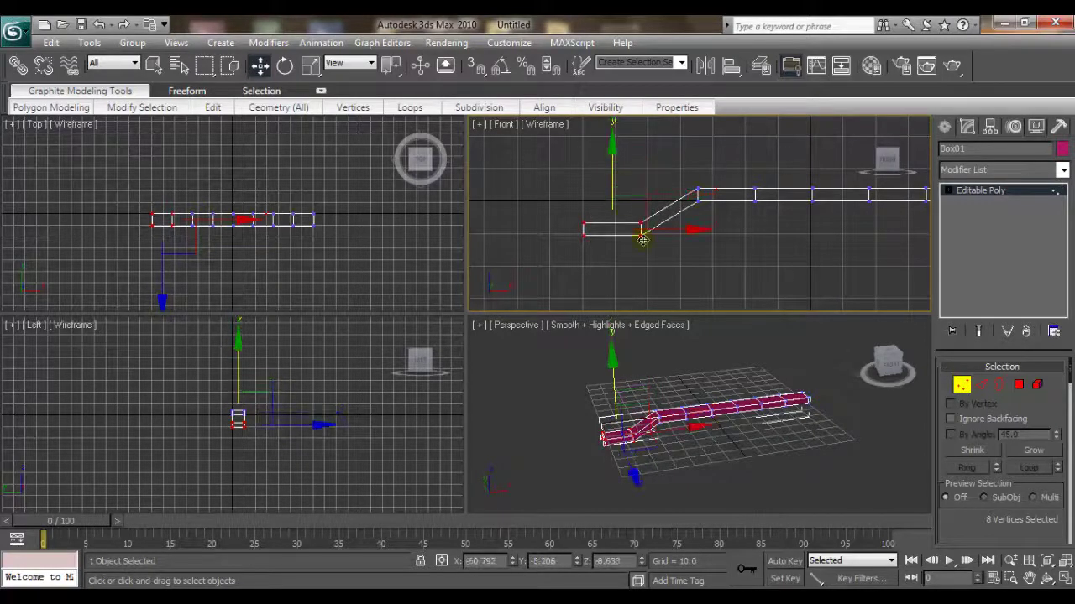
Maximize the Perspective view and select the four vertices at the top of the slope
right_click(684, 370)
left_click(1063, 579)
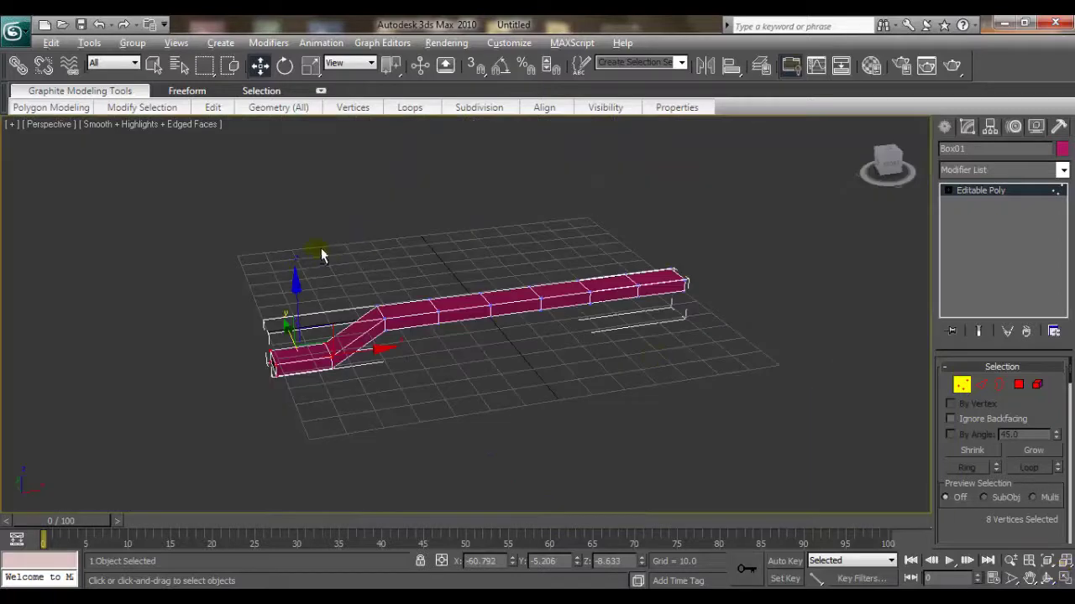
mouse_move(324, 252)
middle_mouse_down("alt")
mouse_move(472, 281)
mouse_move(408, 283)
mouse_move(342, 245)
middle_mouse_up("alt")
scroll(342, 246, "up", 2)
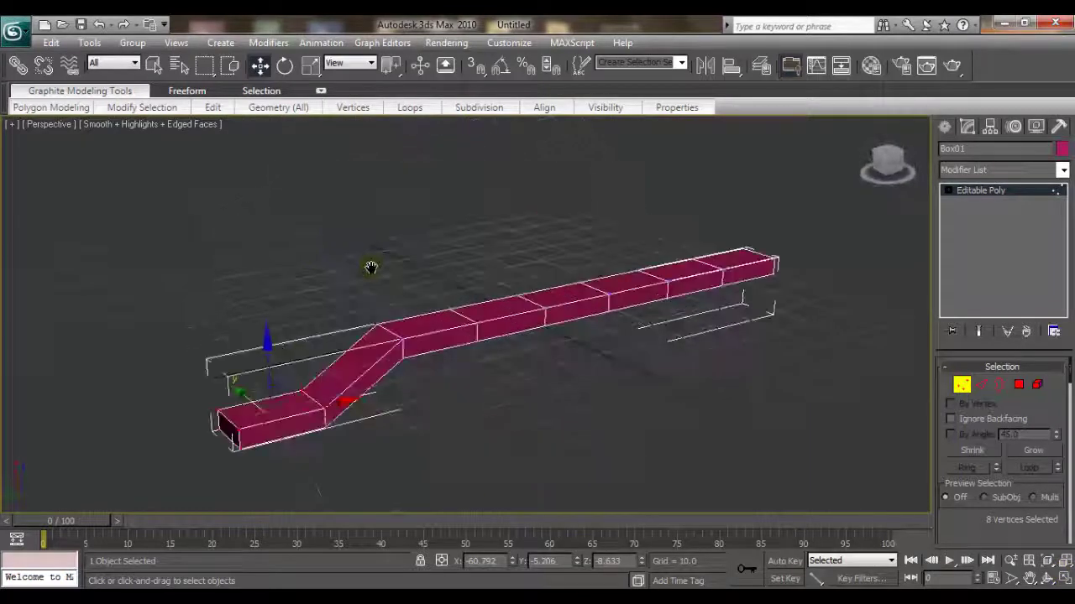
scroll(370, 269, "up", 2)
scroll(369, 268, "up", 2)
left_click_drag(358, 380, 363, 383)
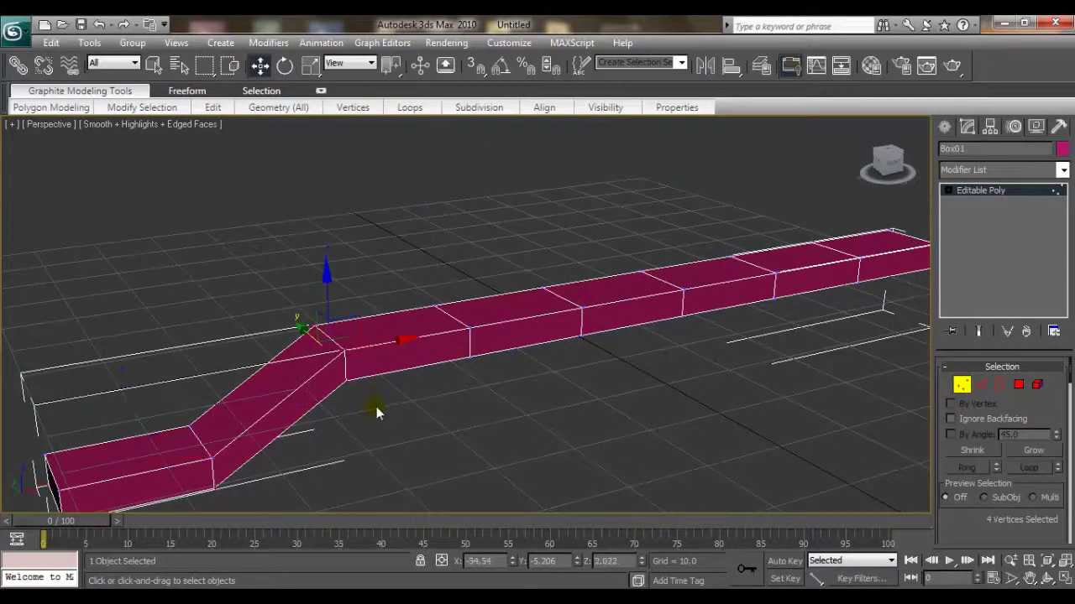
mouse_move(376, 406)
middle_mouse_down("alt")
mouse_move(555, 396)
mouse_move(532, 340)
mouse_move(456, 293)
mouse_move(429, 400)
mouse_move(396, 328)
middle_mouse_up("alt")
scroll(398, 340, "down", 3)
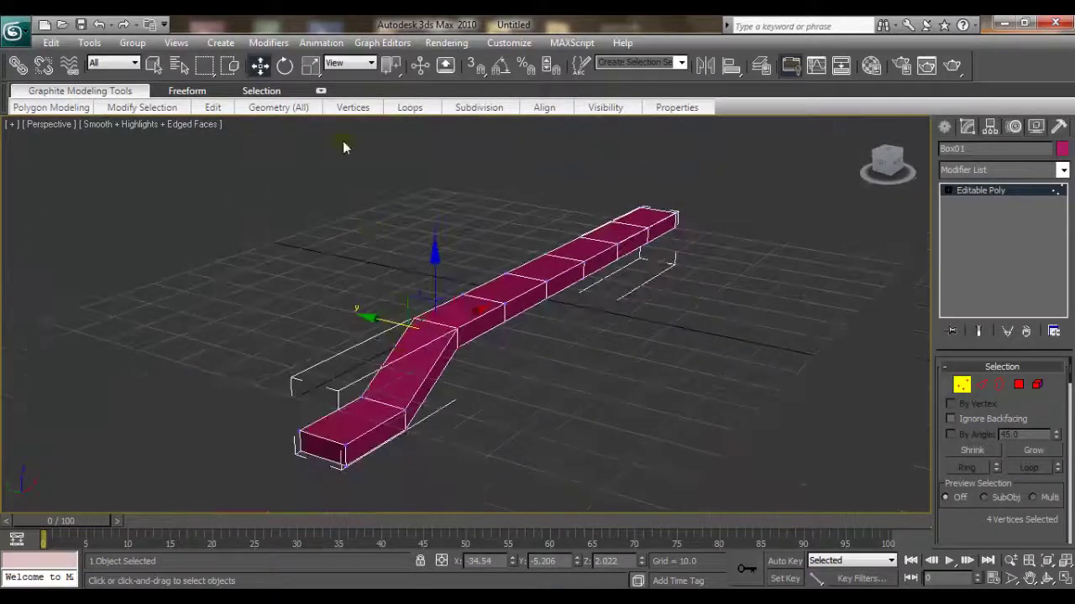
Scale the selected bend vertices down to pinch the bend, then undo it
left_click(309, 69)
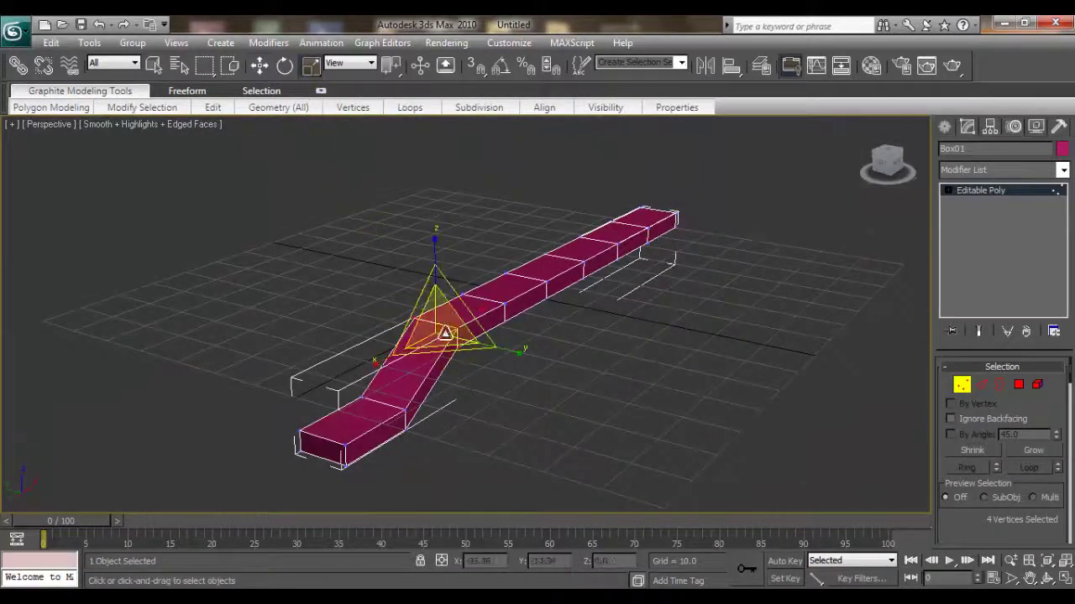
left_click_drag(437, 336, 437, 430)
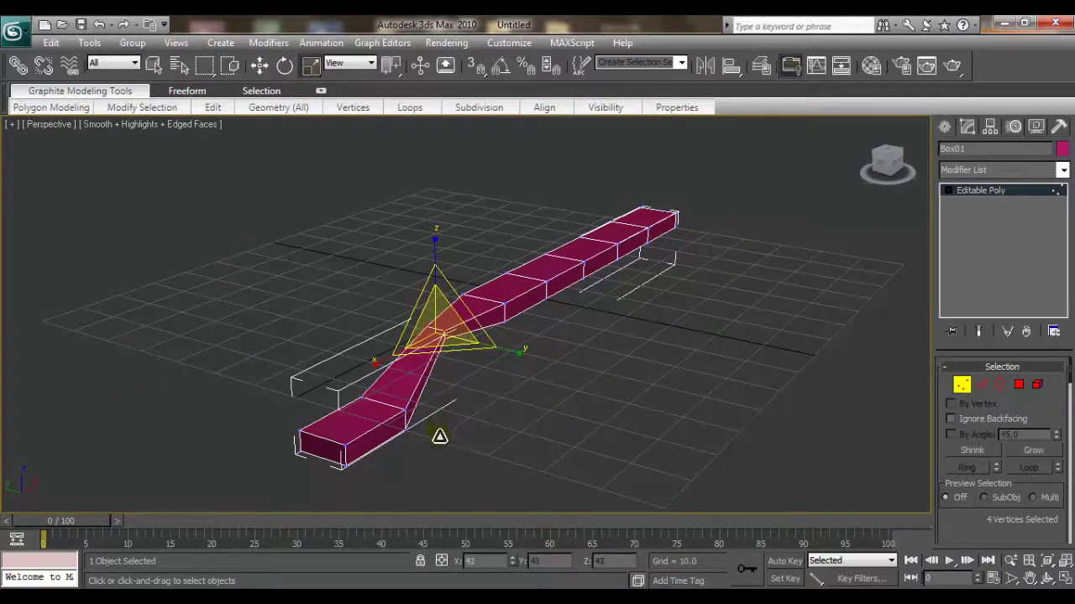
mouse_move(444, 432)
middle_mouse_down("alt")
mouse_move(347, 391)
mouse_move(376, 433)
mouse_move(407, 407)
middle_mouse_up("alt")
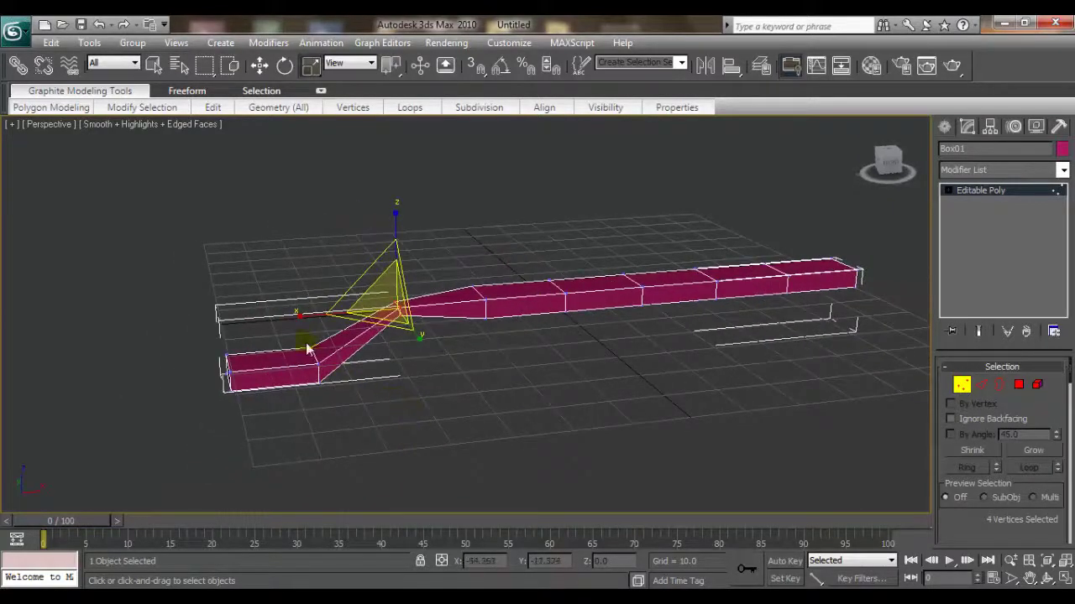
key("ctrl+z")
Clear the vertex selection and switch to Edge sub-object mode
mouse_move(356, 408)
middle_mouse_down("alt")
mouse_move(444, 431)
mouse_move(372, 391)
mouse_move(408, 408)
mouse_move(377, 412)
middle_mouse_up("alt")
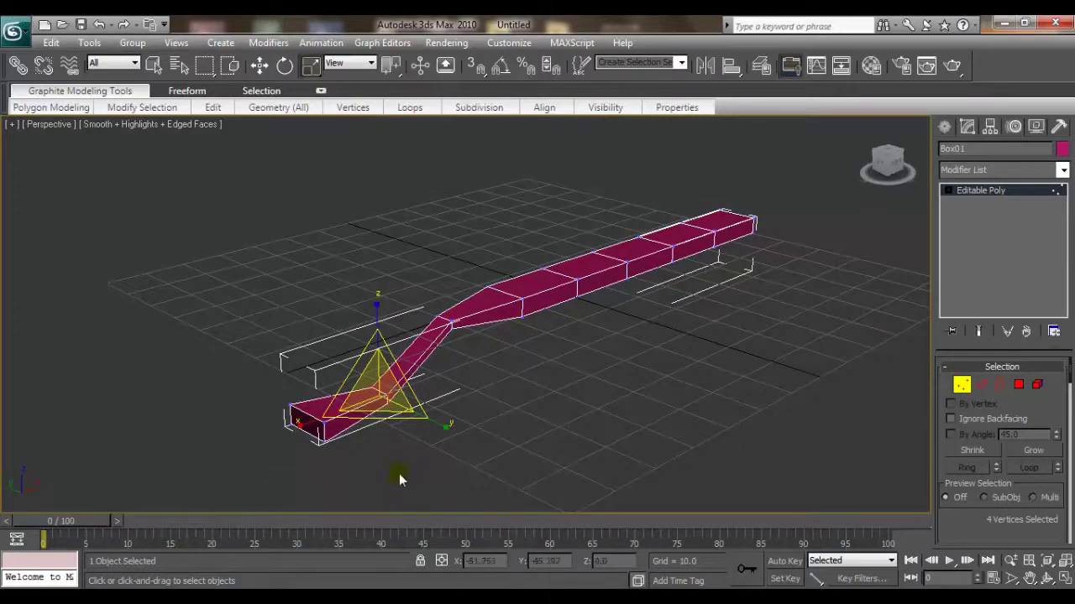
mouse_move(399, 476)
middle_mouse_down("alt")
mouse_move(420, 431)
mouse_move(384, 355)
mouse_move(409, 335)
mouse_move(419, 347)
middle_mouse_up("alt")
left_click(693, 391)
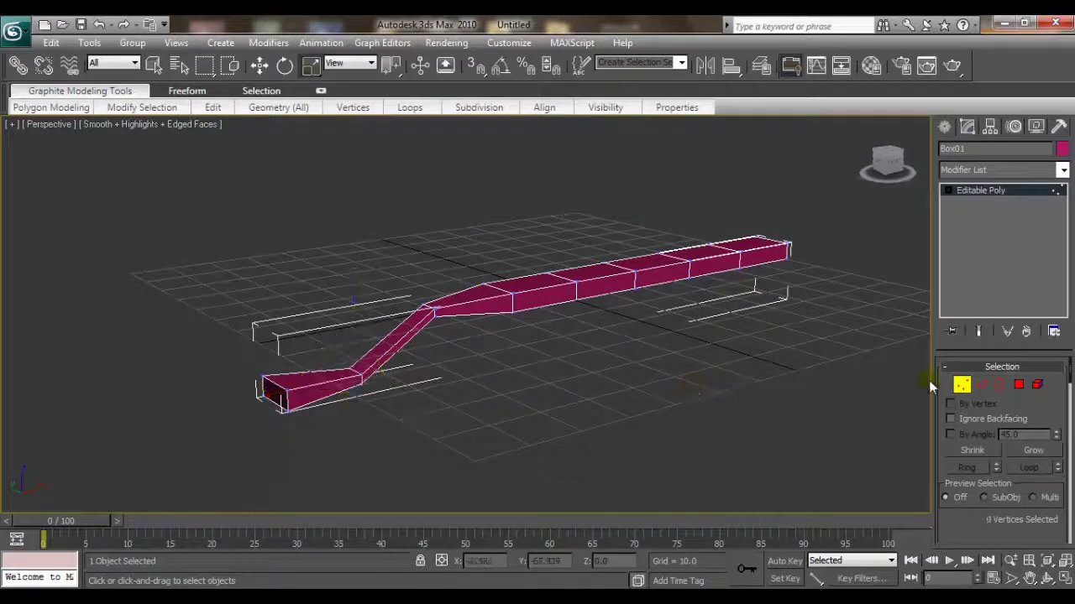
left_click(984, 384)
mouse_move(476, 297)
middle_mouse_down("alt")
mouse_move(337, 359)
mouse_move(668, 400)
middle_mouse_up("alt")
Select an edge at the box's near end and extend it to its edge Ring
left_click(312, 374)
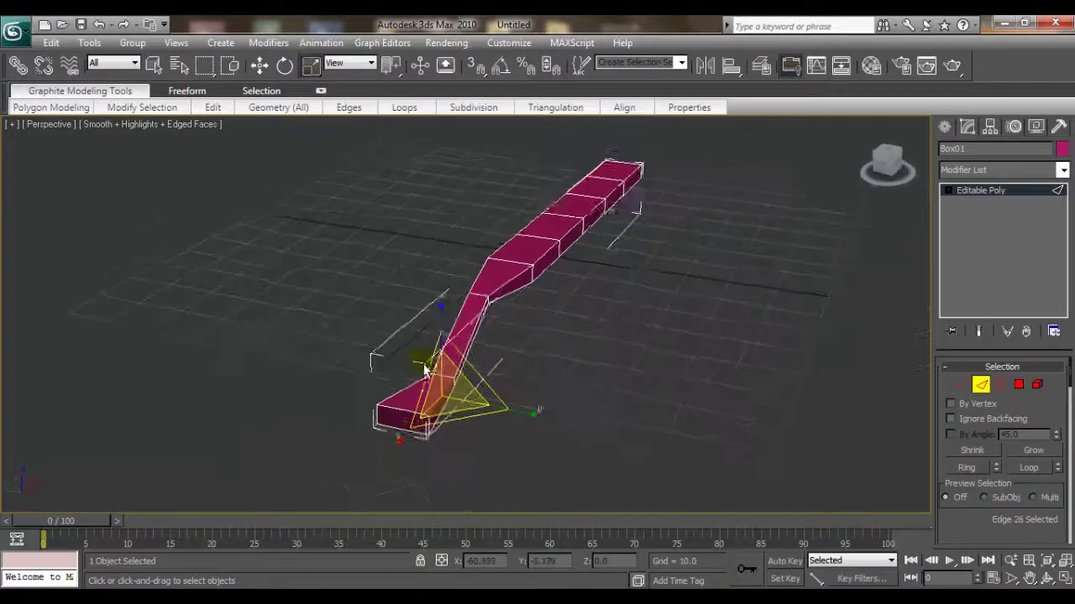
left_click(981, 470)
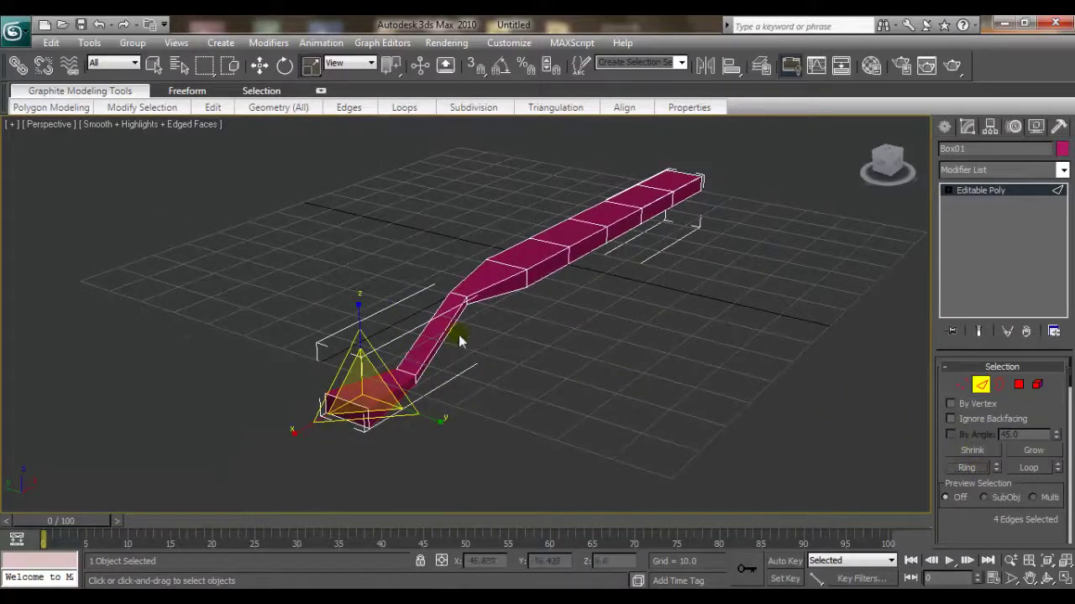
left_click(259, 67)
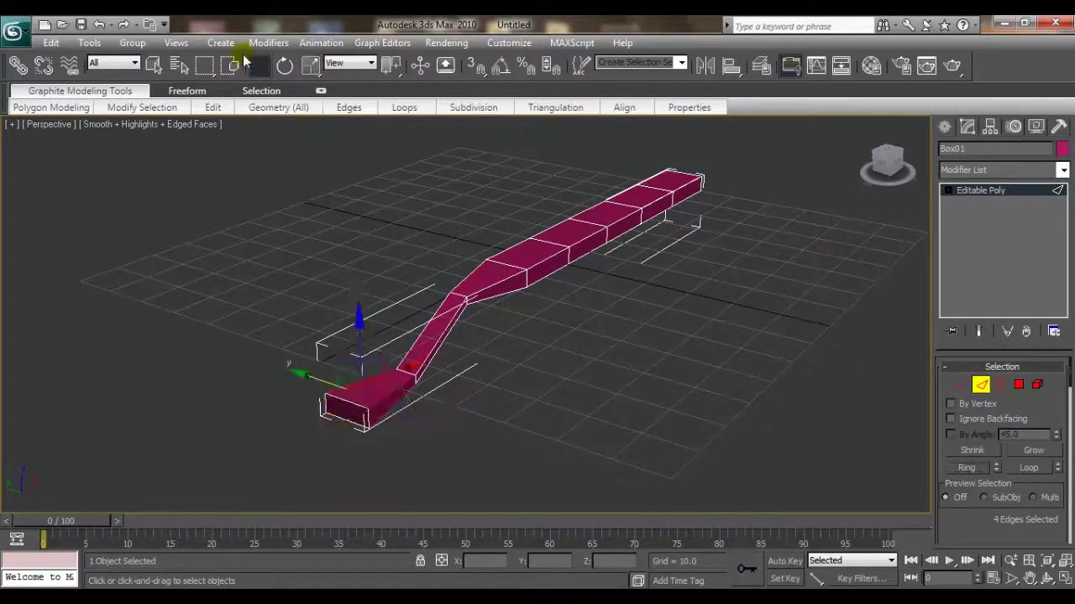
middle_click_drag(504, 352, 871, 430, "alt")
left_click_drag(975, 524, 976, 178)
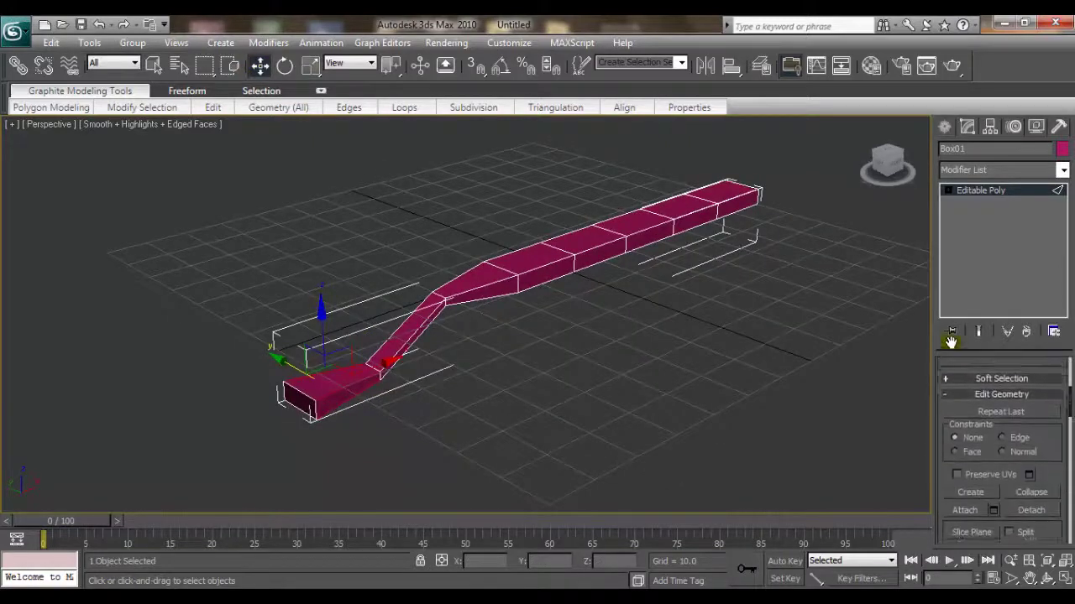
scroll(1032, 372, "down", 3)
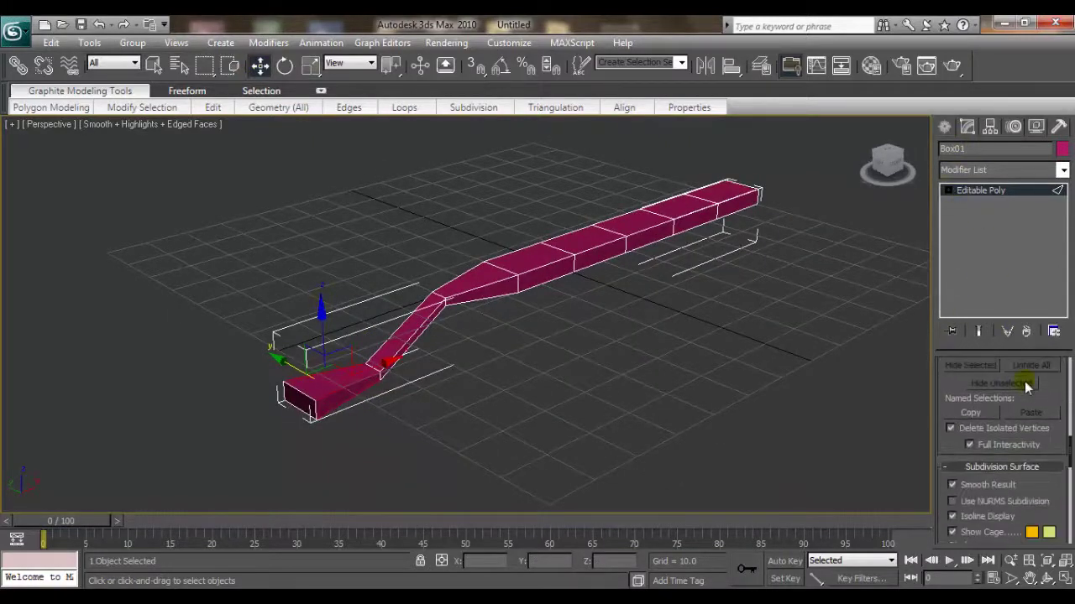
scroll(1027, 395, "down", 3)
scroll(1036, 400, "down", 3)
scroll(1038, 407, "down", 3)
scroll(1039, 407, "down", 2)
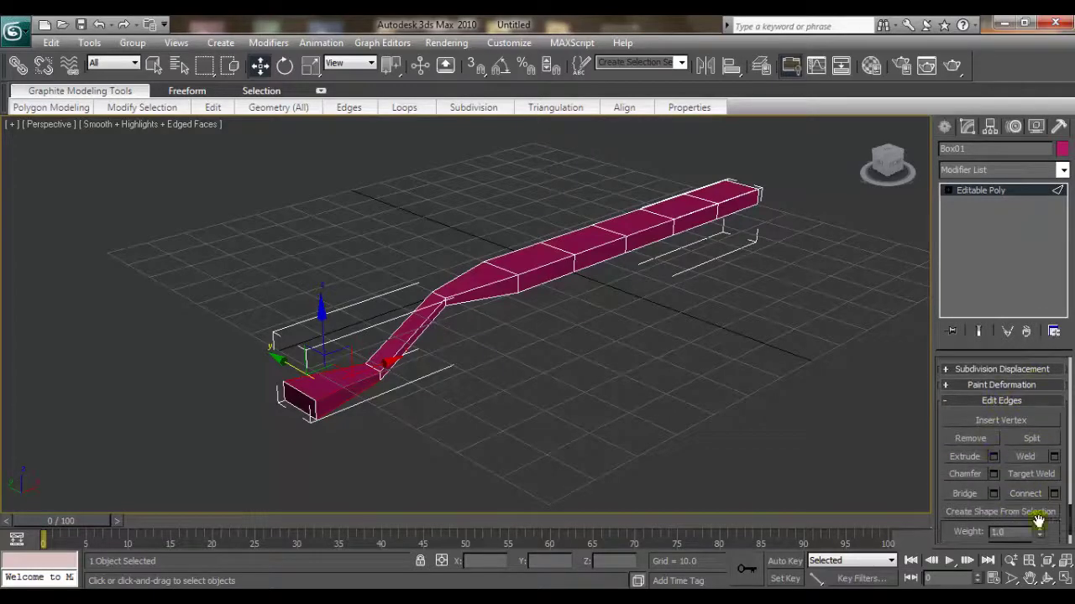
Connect the ring edges with extra segments to add edge loops across the near end
left_click(1053, 495)
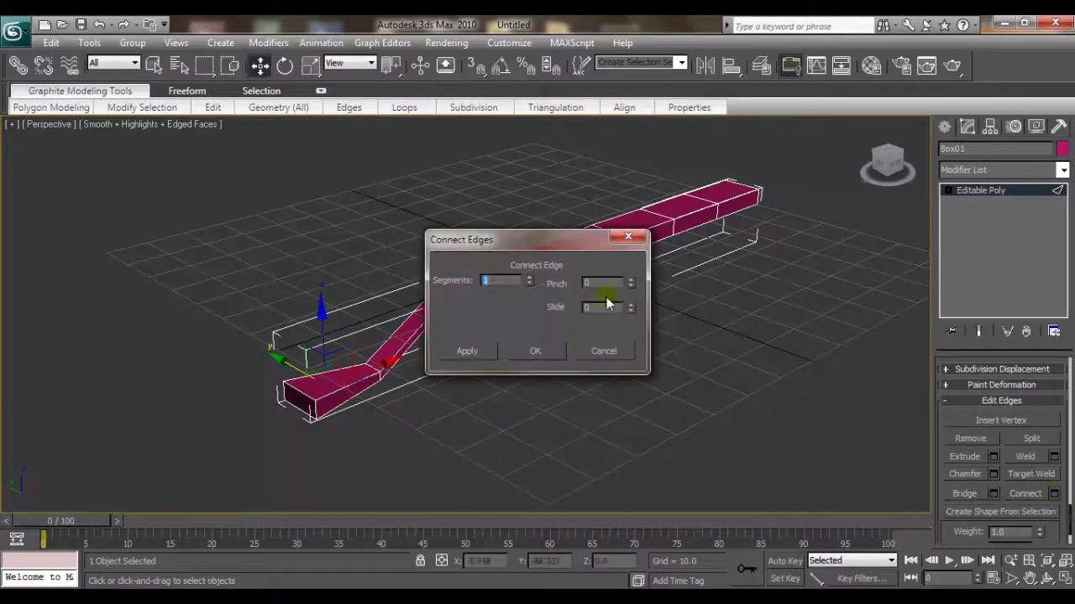
scroll(304, 372, "up", 2)
scroll(289, 358, "up", 2)
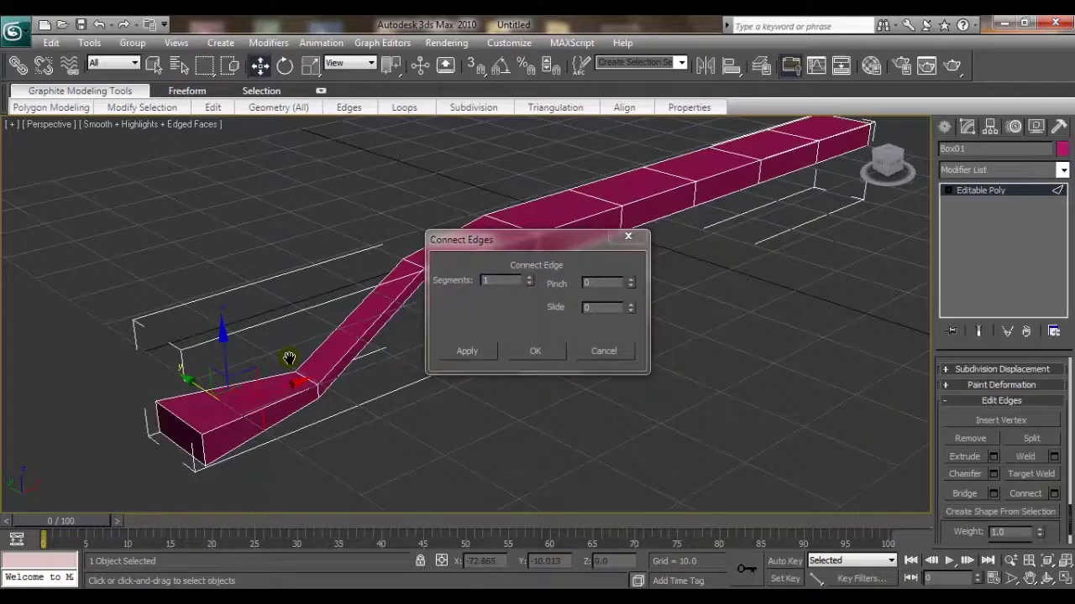
left_click(528, 280)
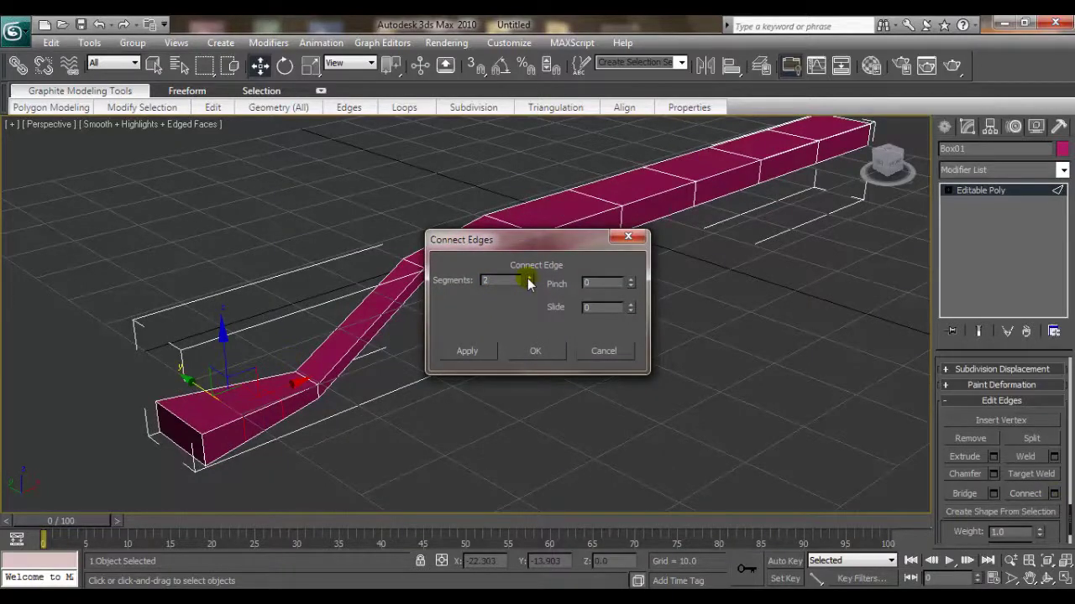
left_click(530, 356)
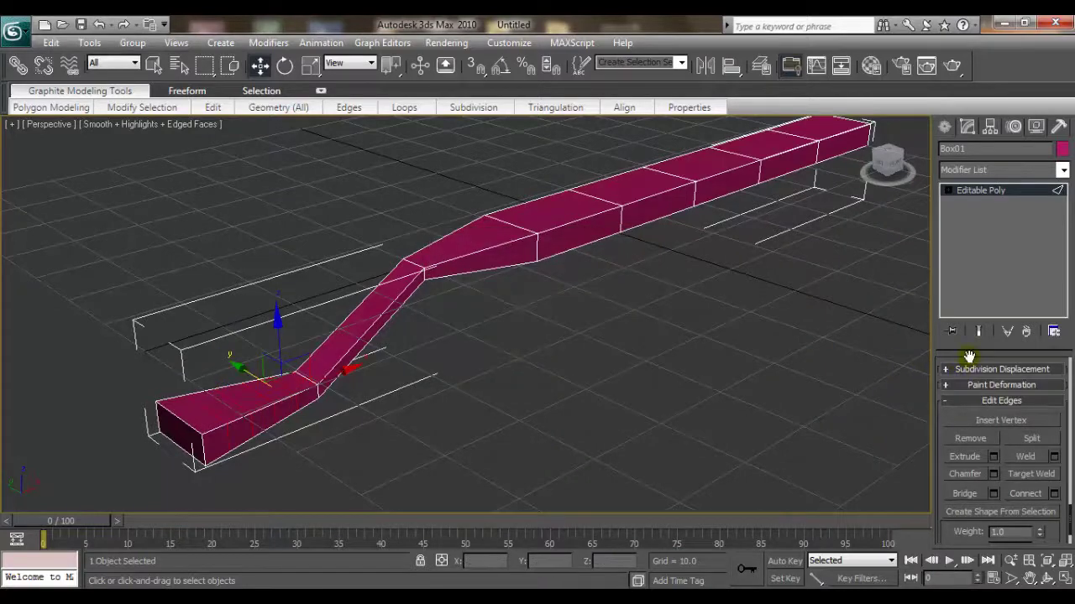
left_click(948, 191)
Return to Vertex mode and the four-viewport layout
left_click(976, 203)
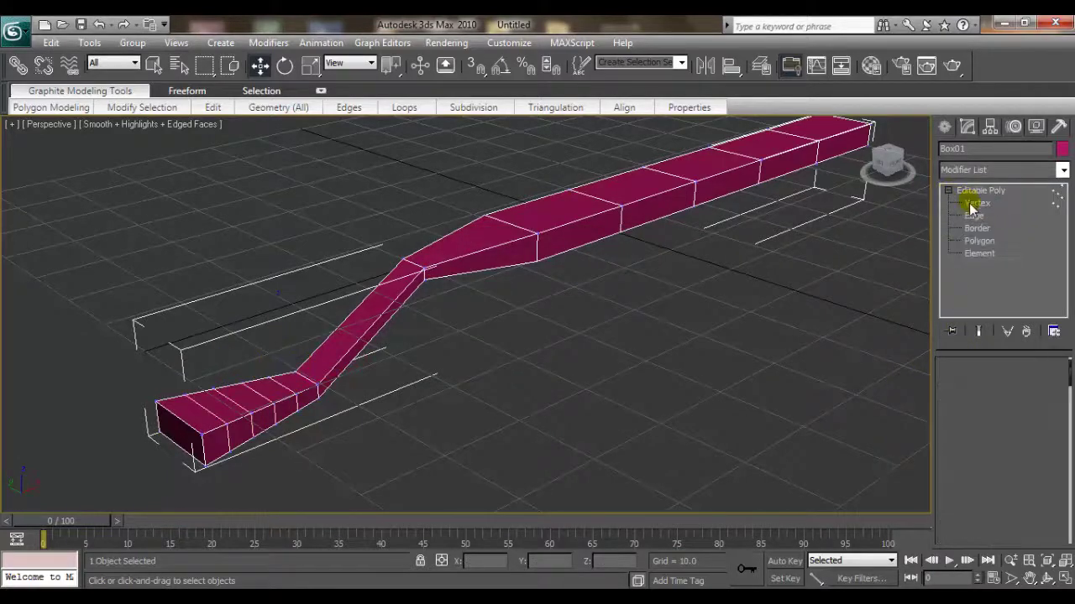
middle_click_drag(620, 277, 587, 276, "alt")
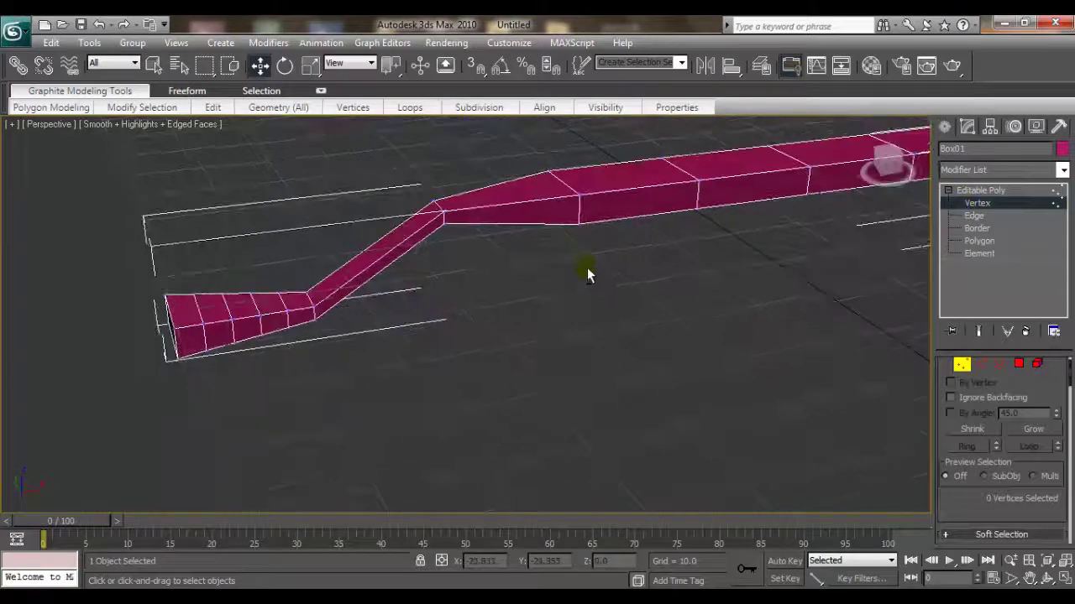
left_click(1062, 579)
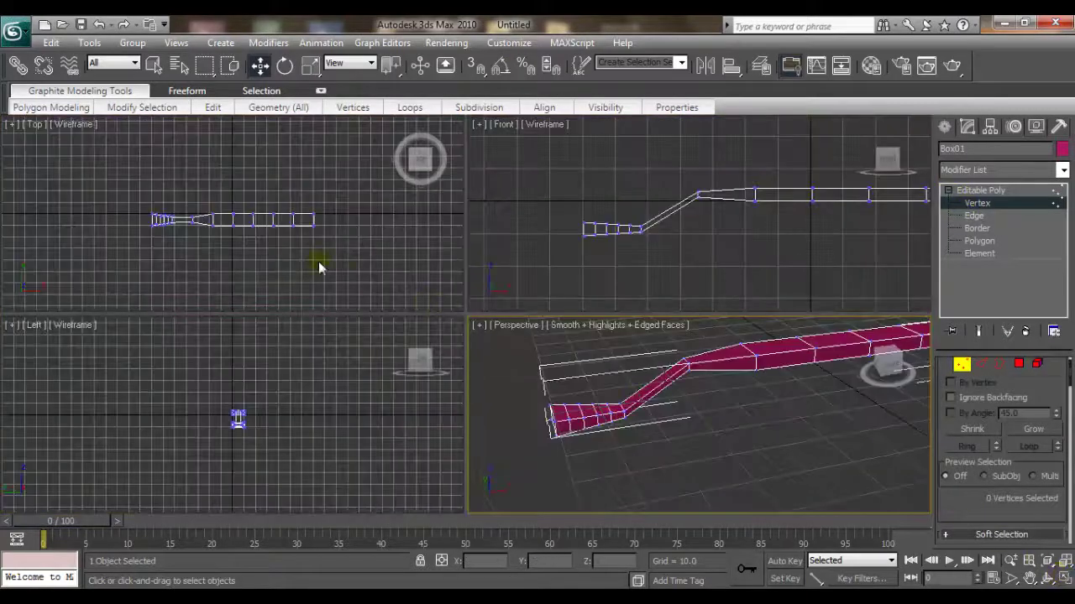
scroll(319, 264, "up", 2)
scroll(307, 260, "up", 2)
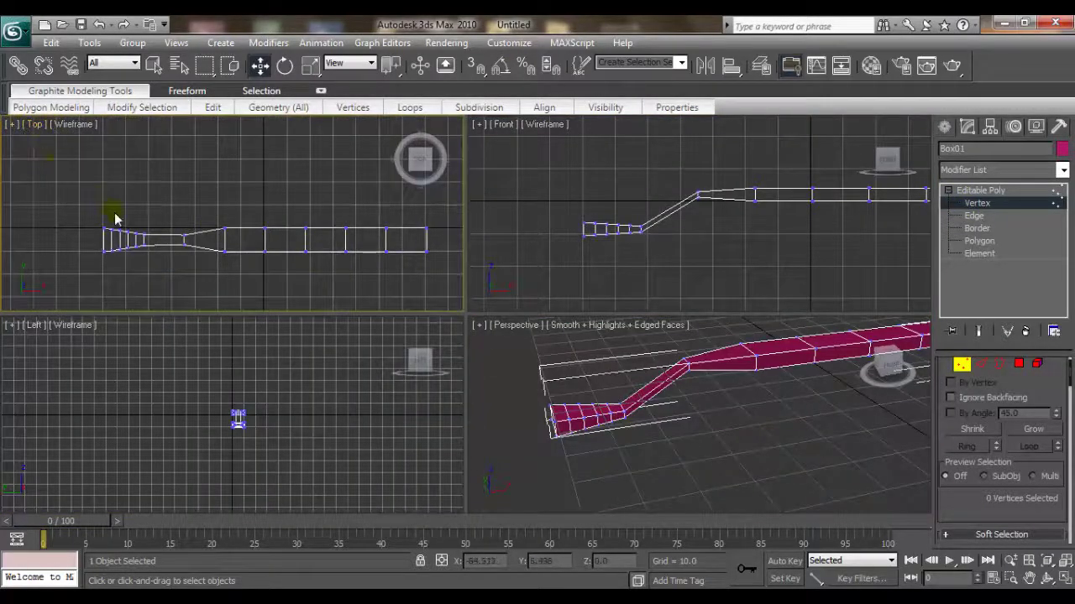
scroll(194, 231, "up", 2)
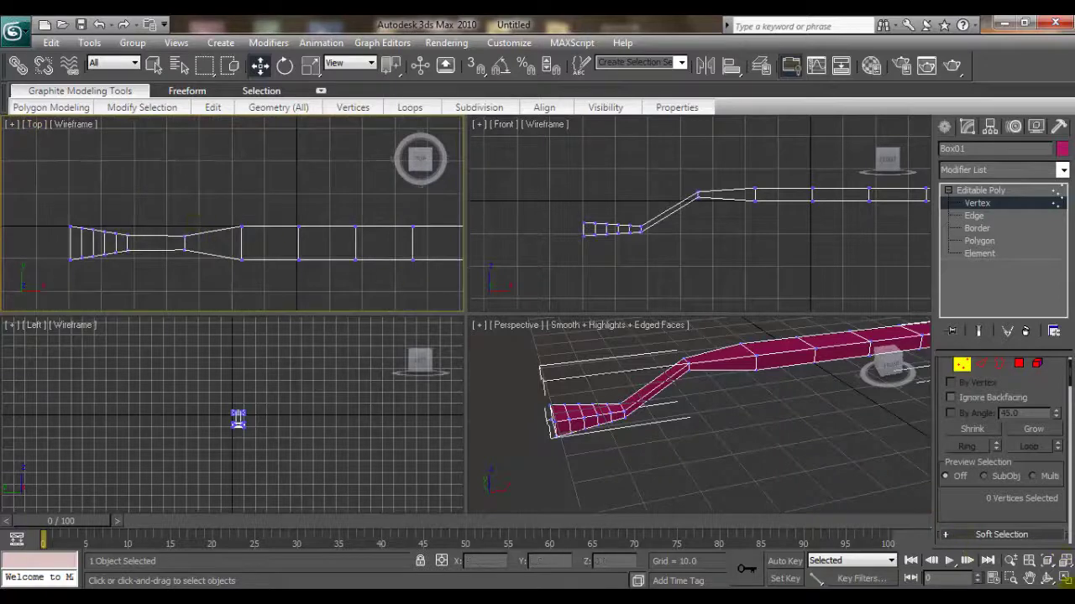
Maximize the Top view and select the four vertices at the box's left end
left_click(1062, 579)
middle_click_drag(313, 328, 388, 316)
left_click_drag(245, 259, 298, 385)
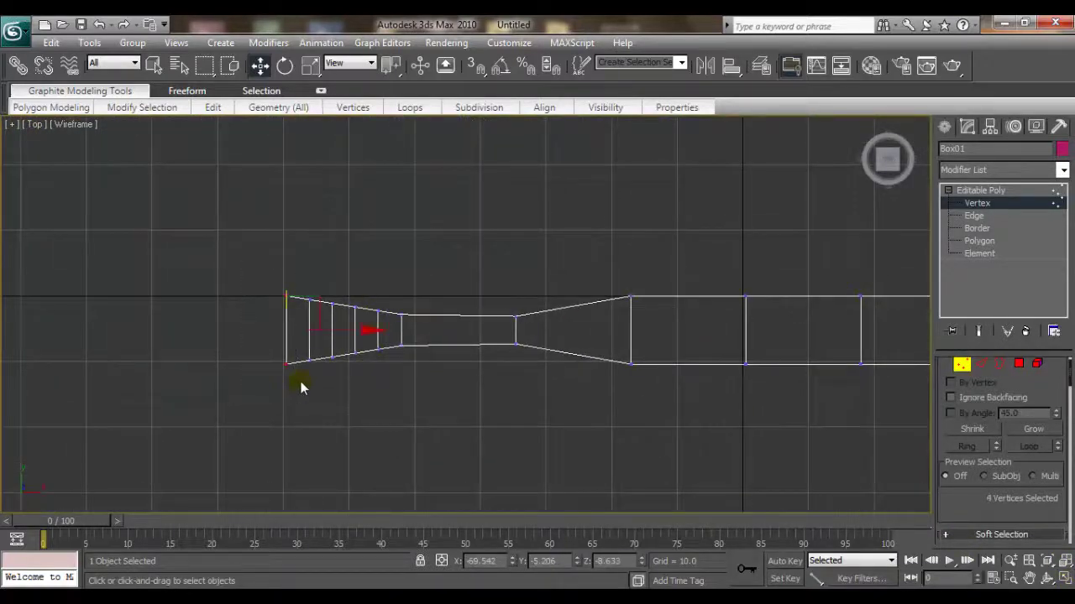
middle_click_drag(301, 381, 292, 380)
left_click(310, 65)
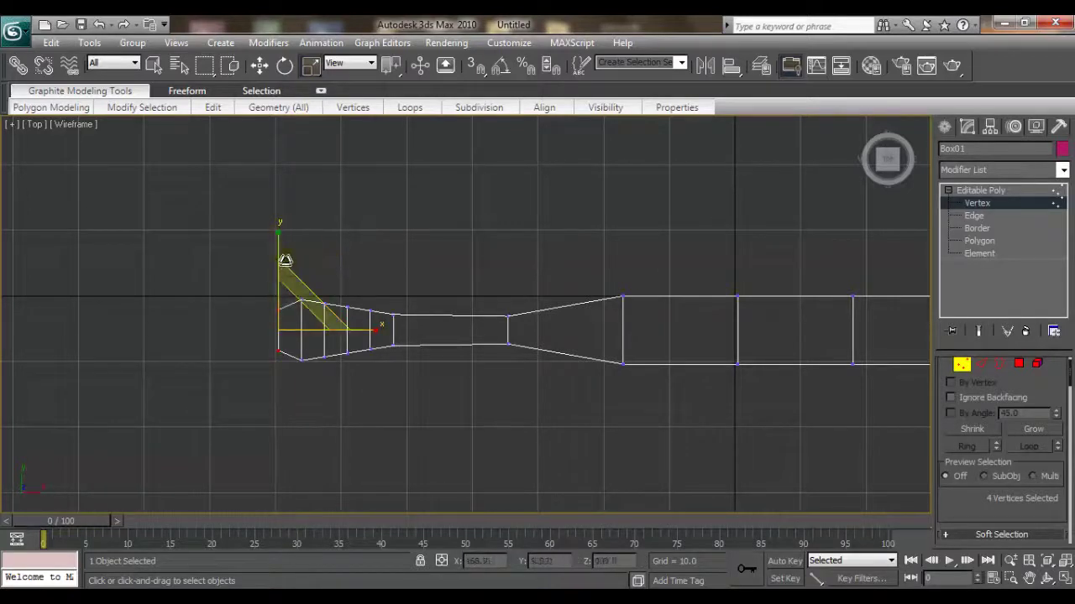
In the Top view, shift the left-end vertex columns slightly left
key("w")
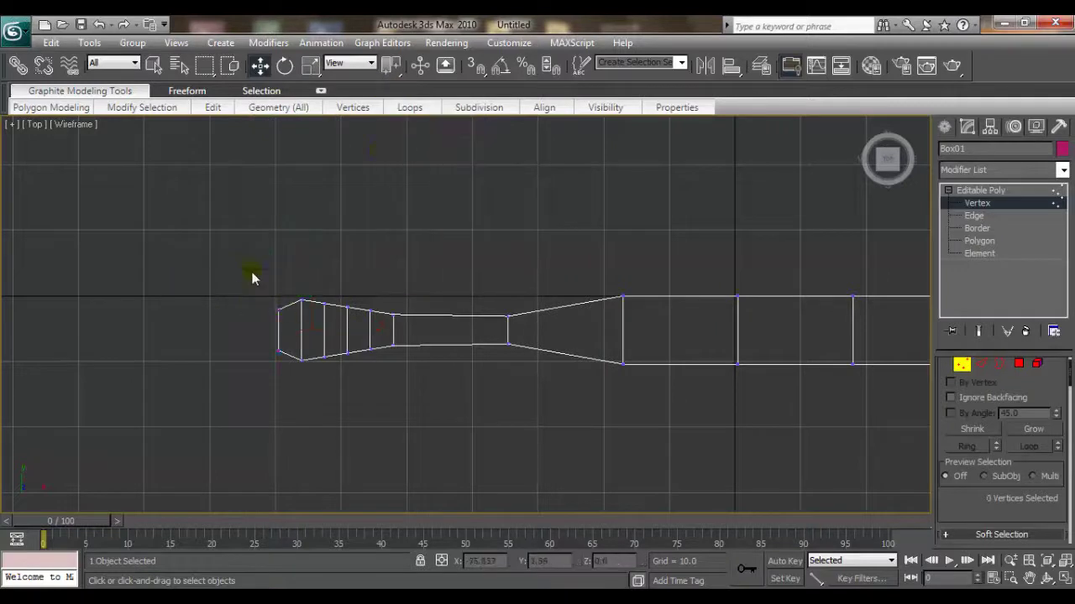
left_click_drag(235, 266, 290, 375)
middle_click_drag(316, 350, 309, 345)
left_click_drag(330, 324, 322, 324)
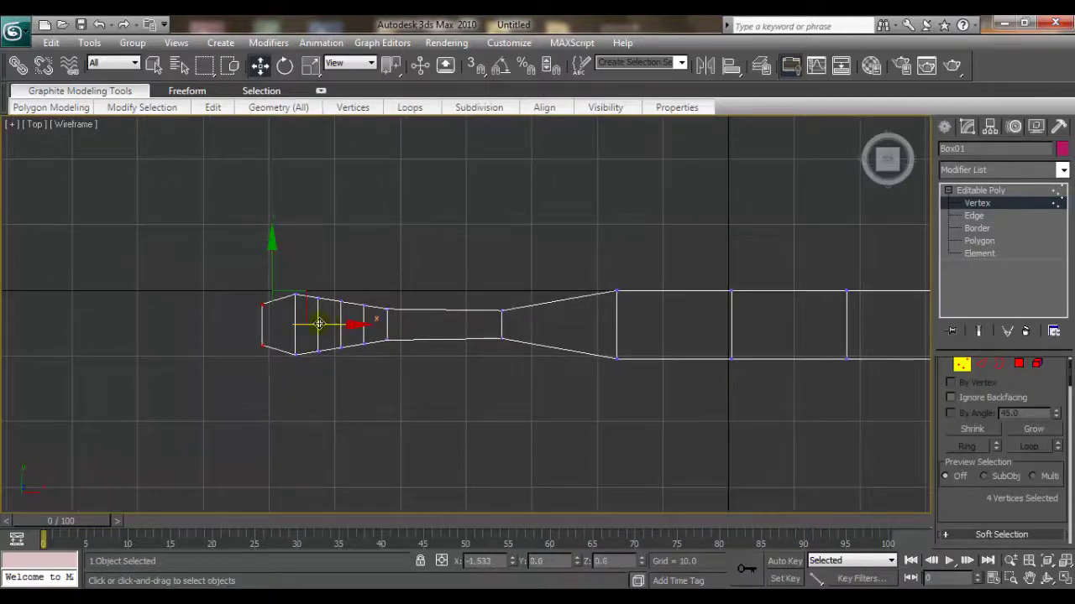
left_click_drag(281, 269, 312, 404)
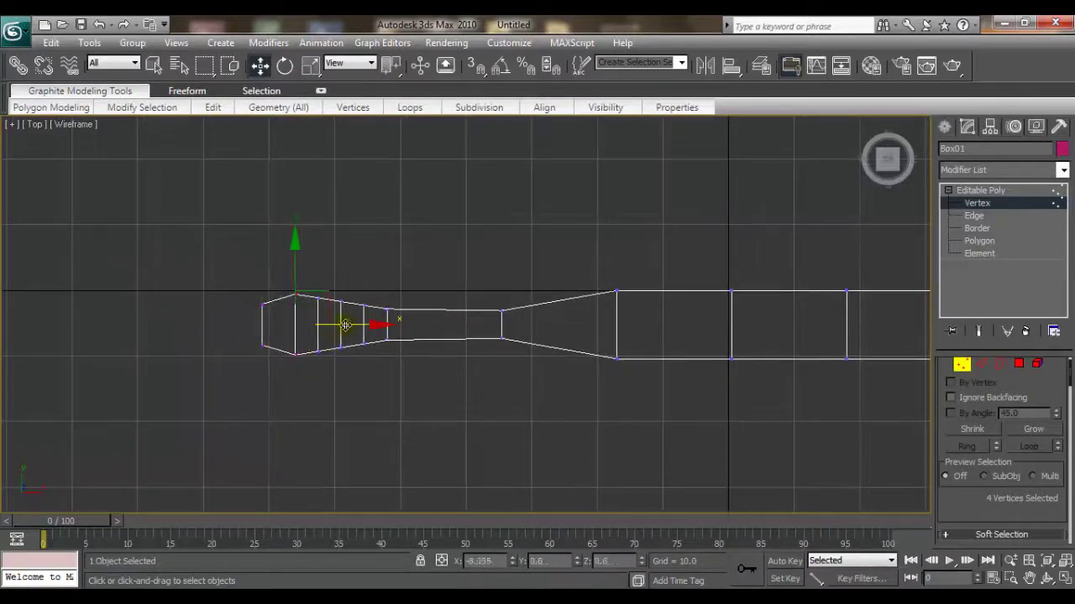
left_click_drag(345, 325, 336, 325)
Widen the next vertex column to 108 percent
left_click_drag(305, 265, 331, 360)
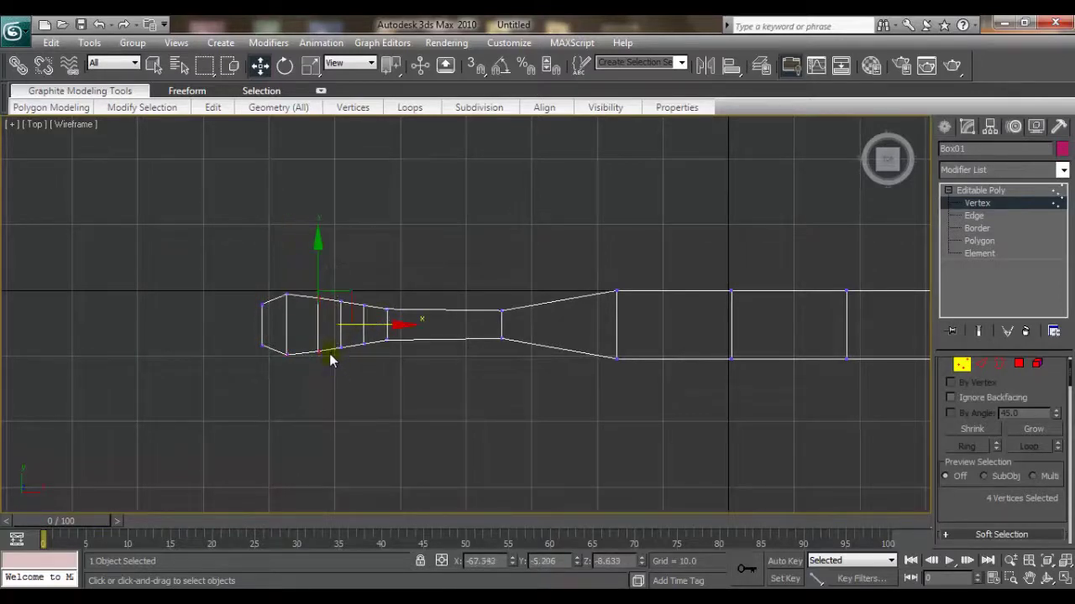
left_click(309, 65)
left_click_drag(317, 227, 317, 221)
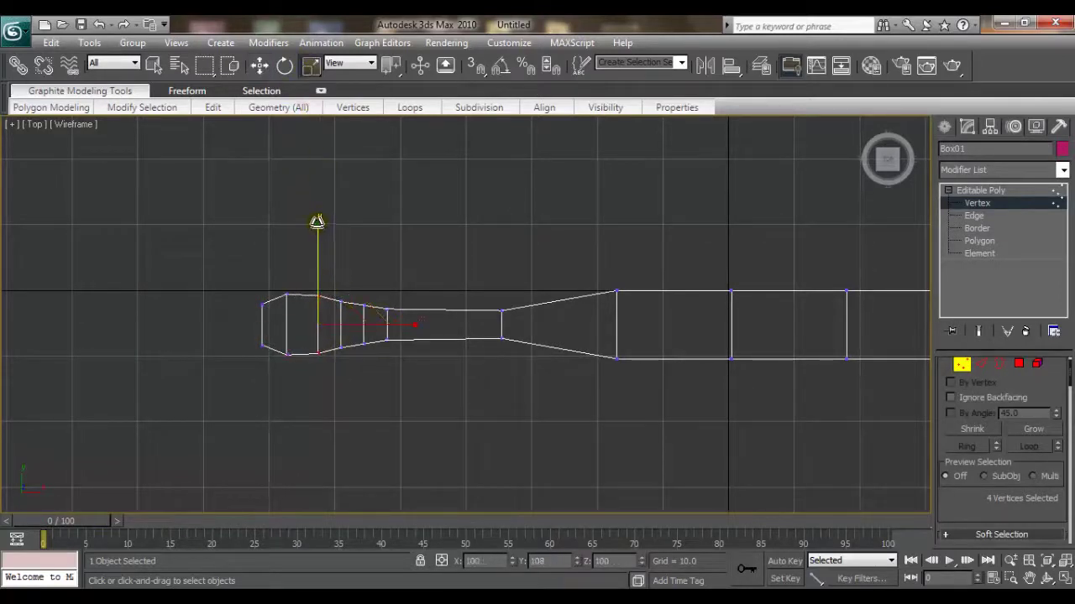
left_click(375, 244)
Narrow the vertex columns toward the neck across the width, then deselect all
left_click_drag(347, 344, 347, 359)
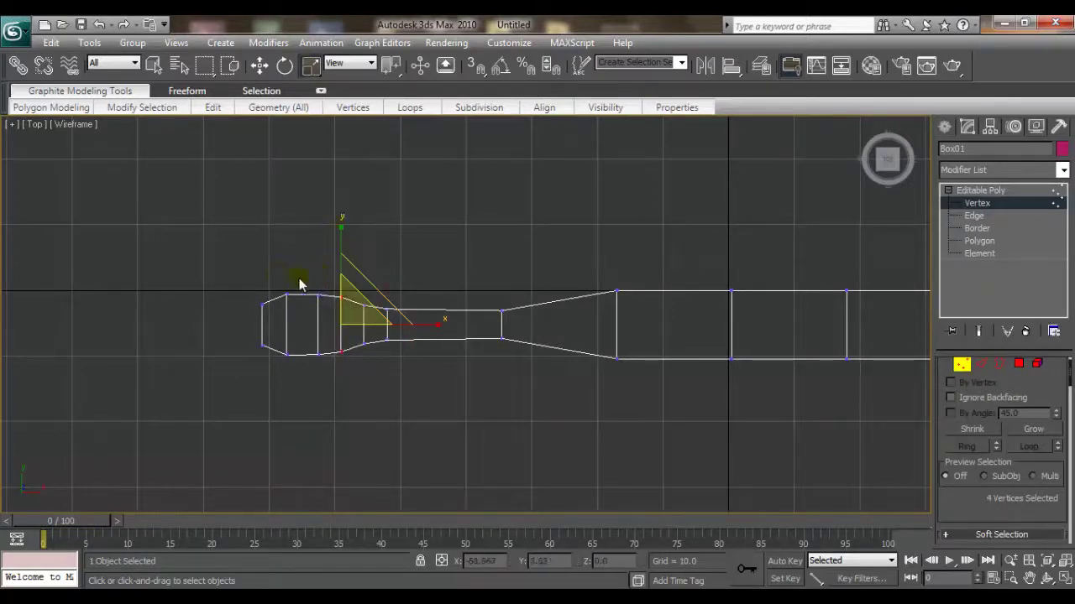
left_click_drag(280, 283, 299, 372)
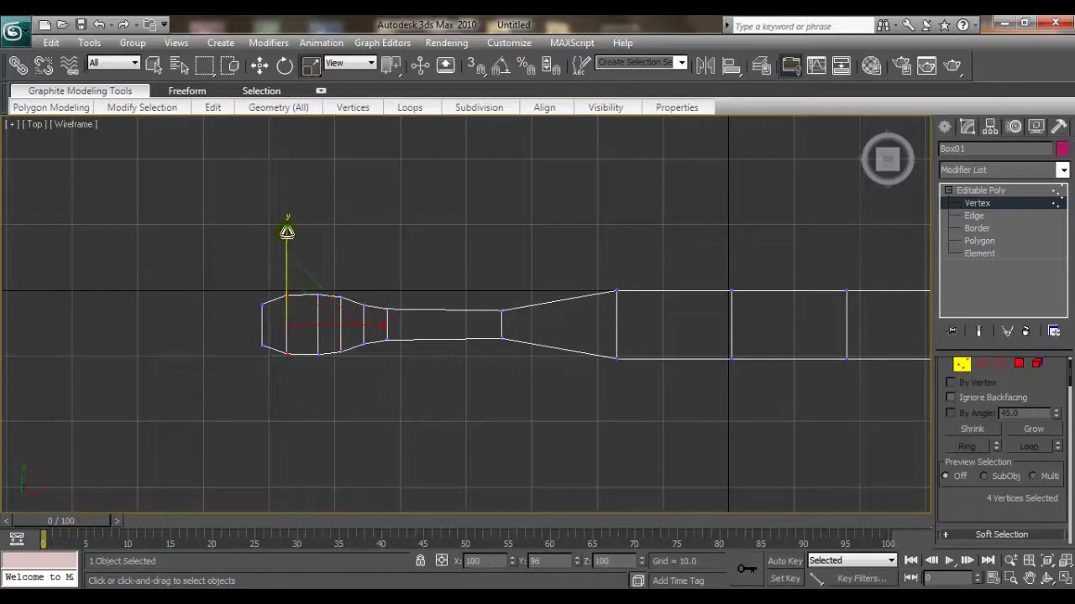
left_click_drag(313, 251, 335, 388)
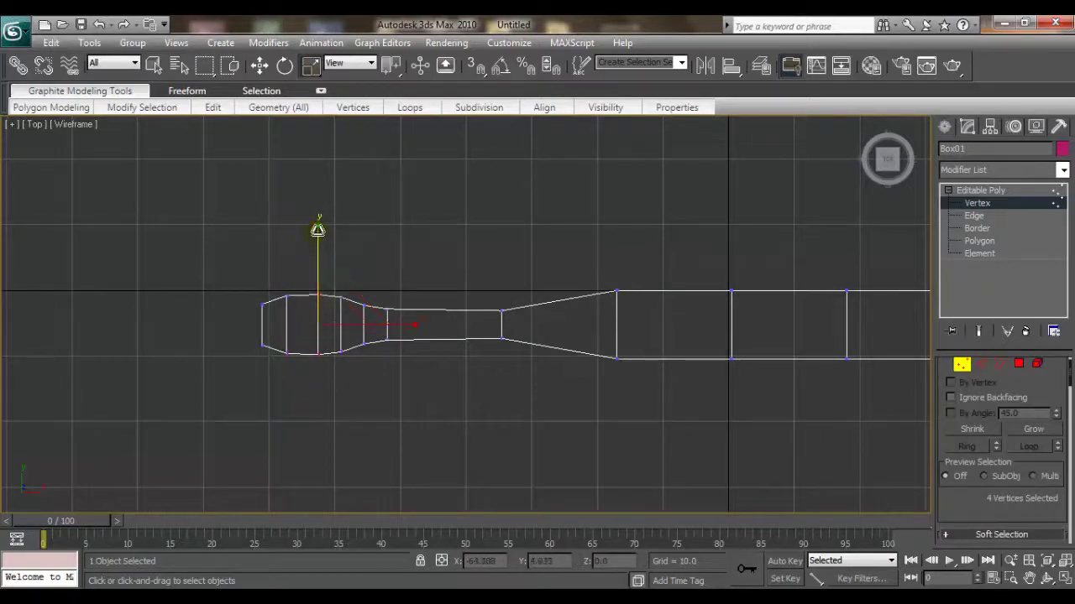
left_click_drag(318, 228, 318, 235)
left_click_drag(380, 375, 380, 369)
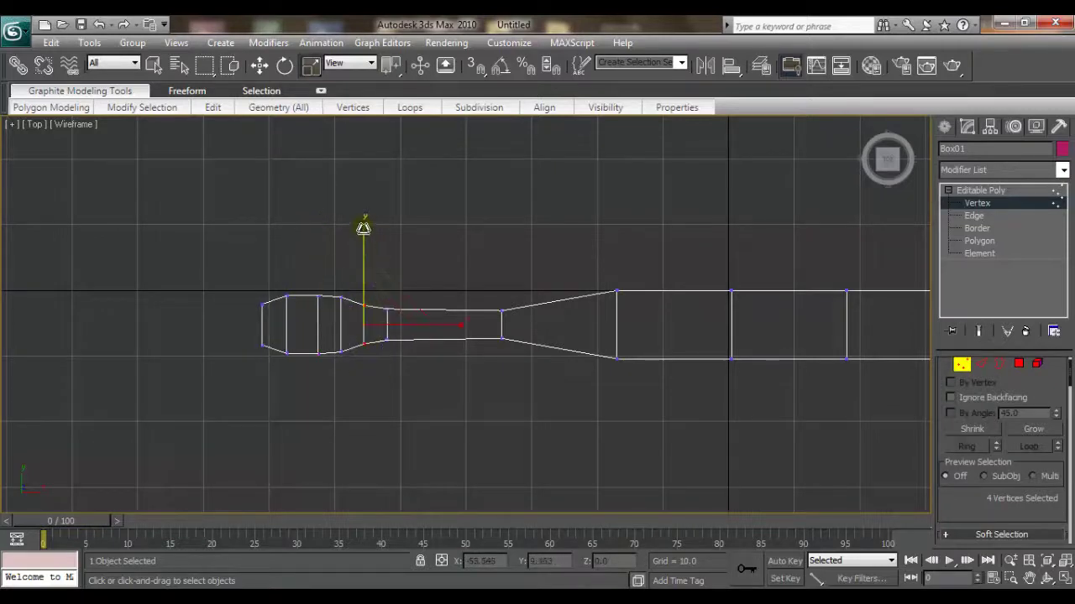
left_click(336, 274)
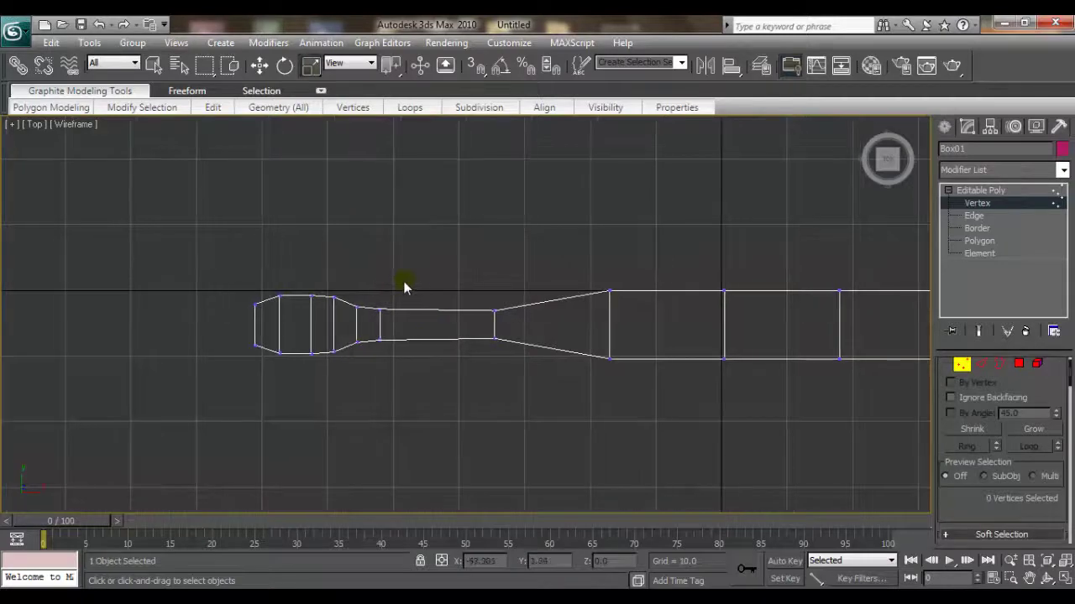
scroll(374, 281, "up", 1)
scroll(375, 280, "down", 1)
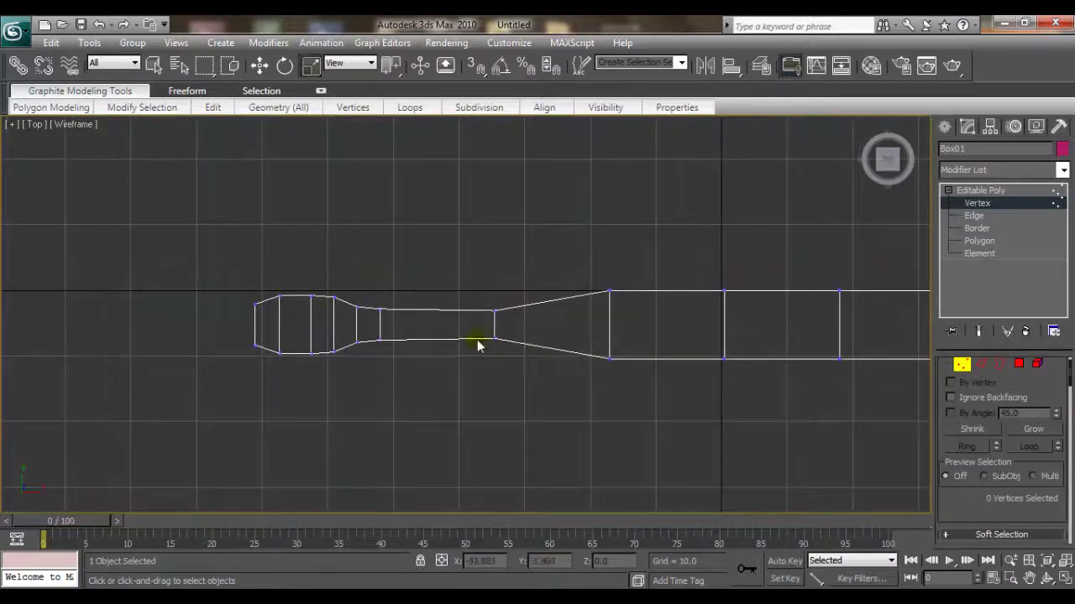
In the Top view, scale the head-neck vertex column to about 128 percent width
left_click(1065, 579)
mouse_move(902, 510)
middle_mouse_down("alt")
mouse_move(677, 412)
mouse_move(677, 460)
mouse_move(625, 478)
mouse_move(587, 457)
middle_mouse_up("alt")
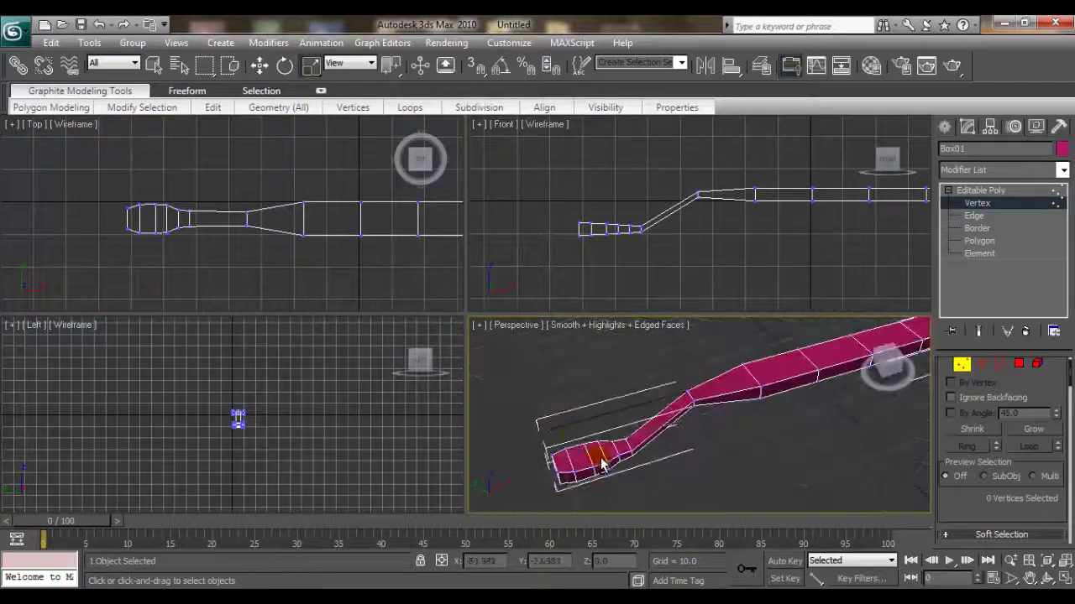
scroll(276, 221, "up", 2)
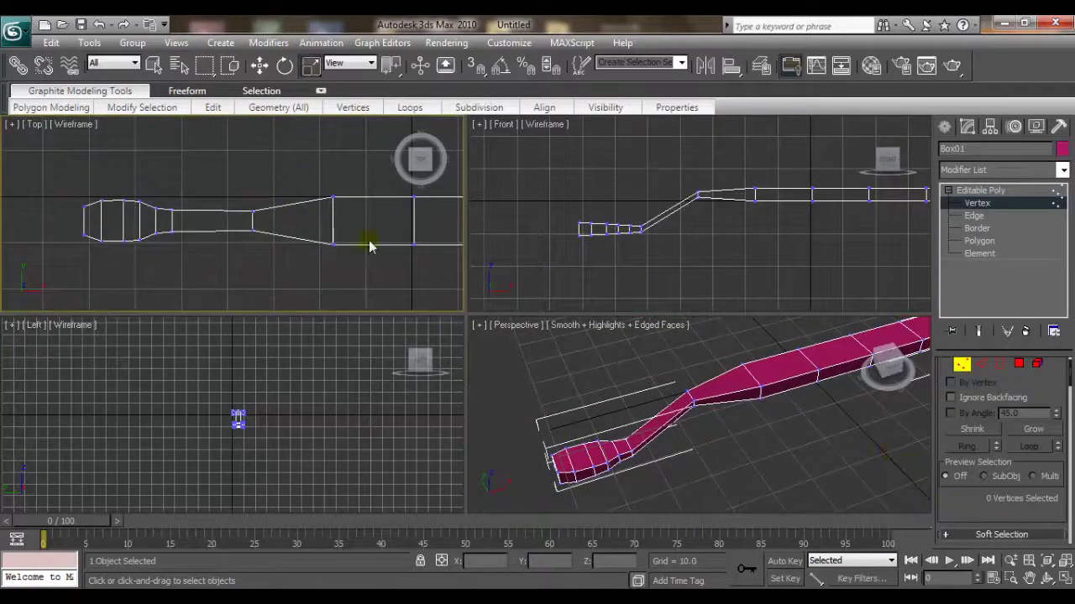
scroll(370, 246, "up", 1)
scroll(195, 196, "up", 1)
left_click_drag(172, 225, 187, 259)
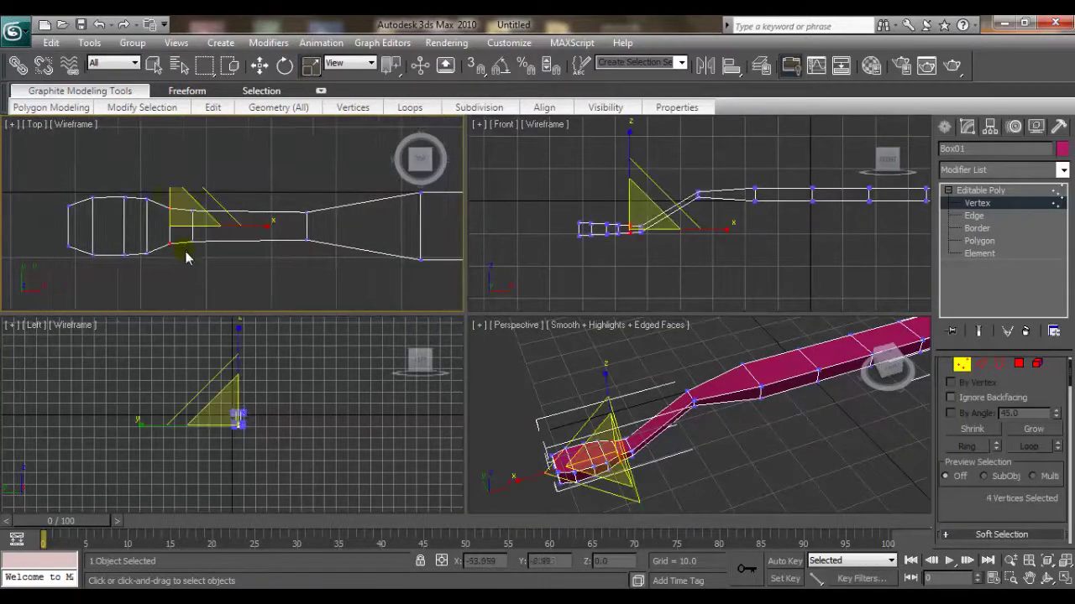
middle_click_drag(180, 252, 191, 257)
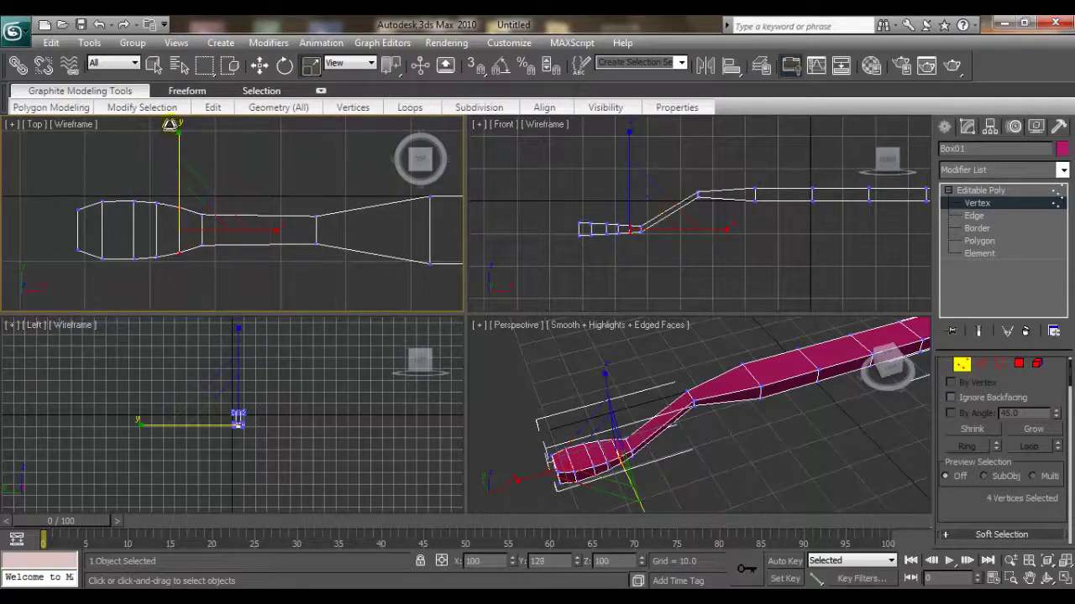
Maximize the Perspective view and orbit to a low angle along the mesh
right_click(681, 407)
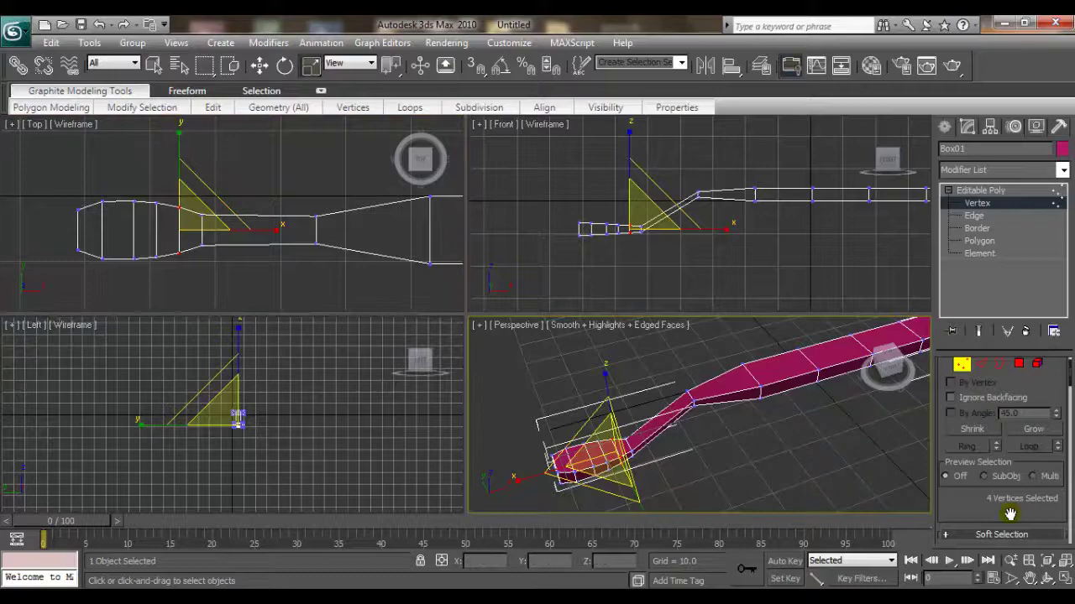
left_click(1064, 582)
mouse_move(635, 372)
middle_mouse_down("alt")
mouse_move(635, 355)
mouse_move(665, 370)
mouse_move(595, 360)
mouse_move(660, 372)
mouse_move(613, 374)
middle_mouse_up("alt")
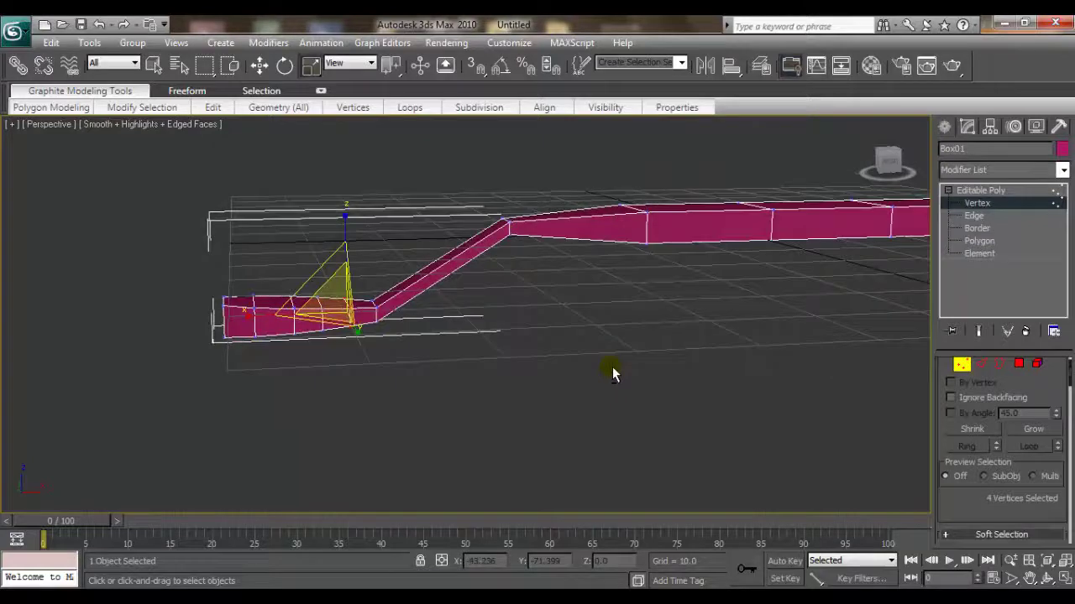
Restore the four-view layout and select the two tip vertices of the handle's end in Front
left_click(1065, 581)
middle_click_drag(525, 277, 663, 282)
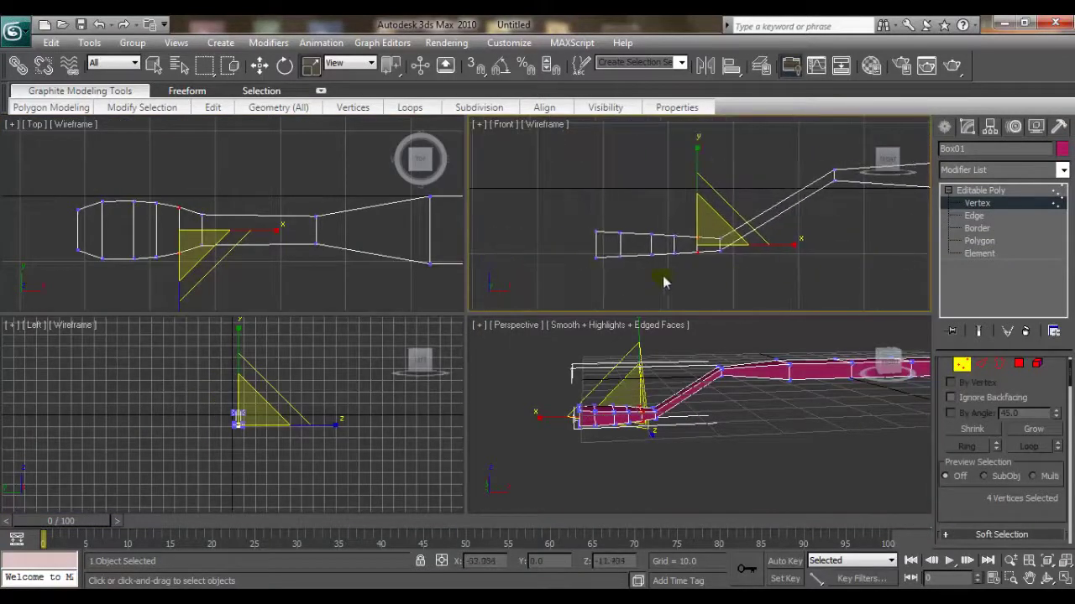
middle_click_drag(606, 260, 557, 247)
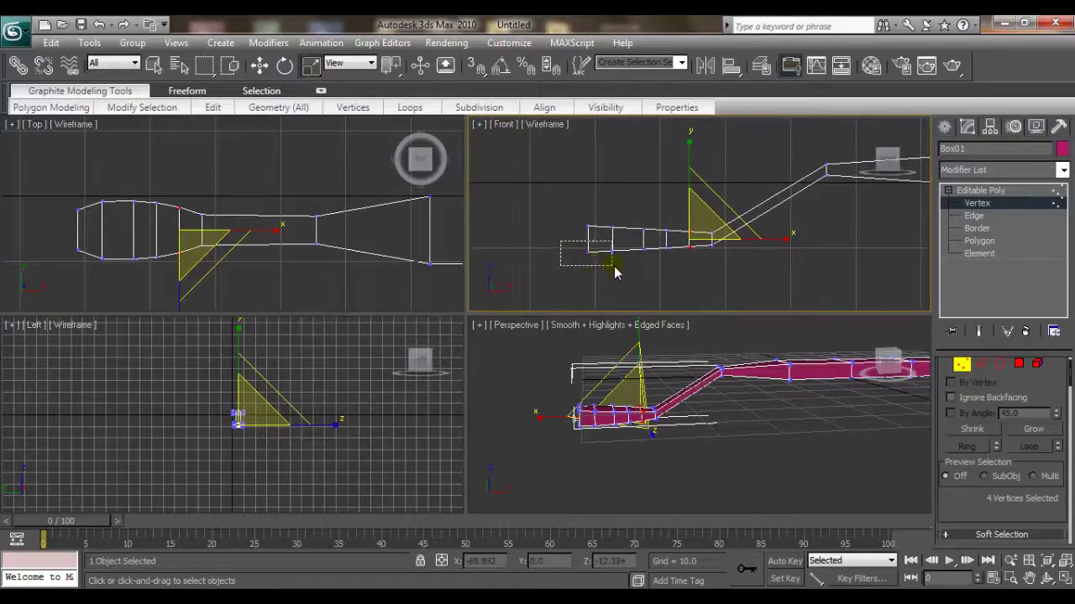
left_click_drag(612, 275, 599, 245)
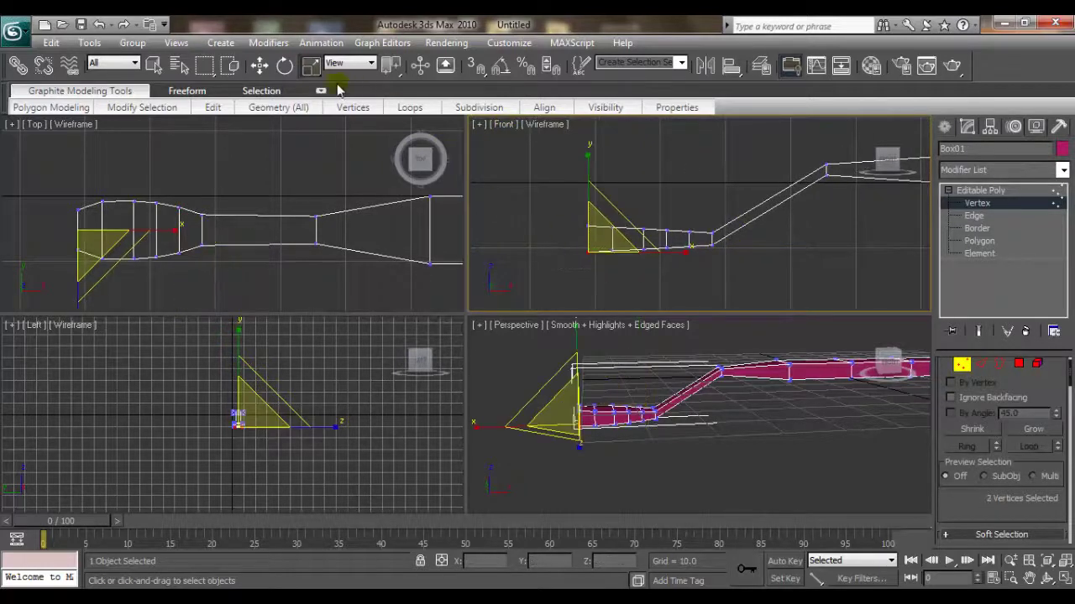
Raise the end vertex columns with Select and Move so the end thickens toward its tip
left_click(261, 67)
scroll(559, 215, "up", 2)
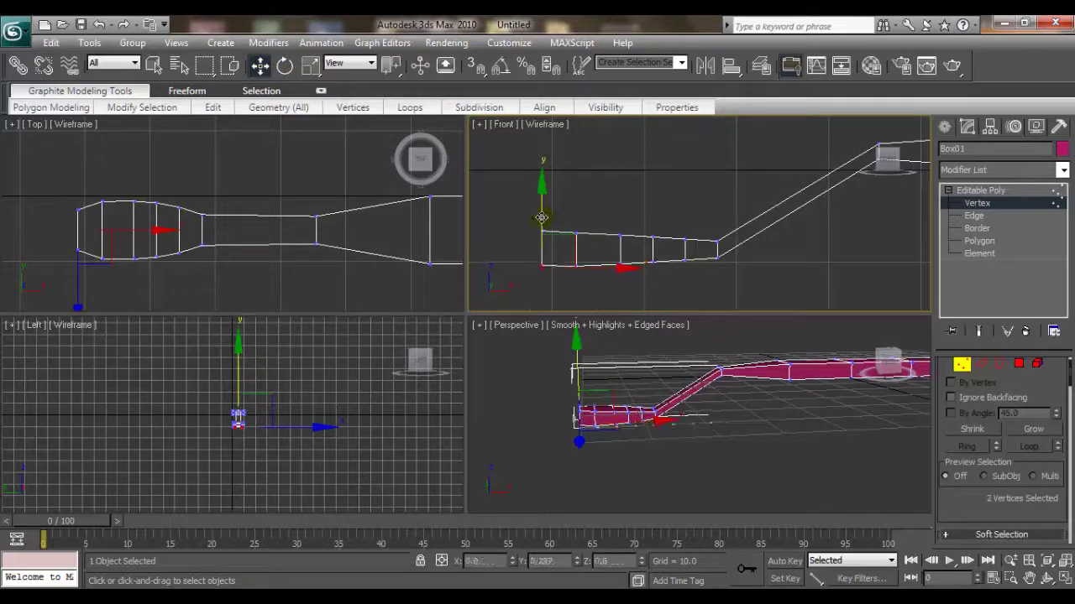
mouse_move(560, 249)
left_mouse_down()
mouse_move(591, 271)
mouse_move(639, 277)
left_mouse_up()
left_click(628, 237)
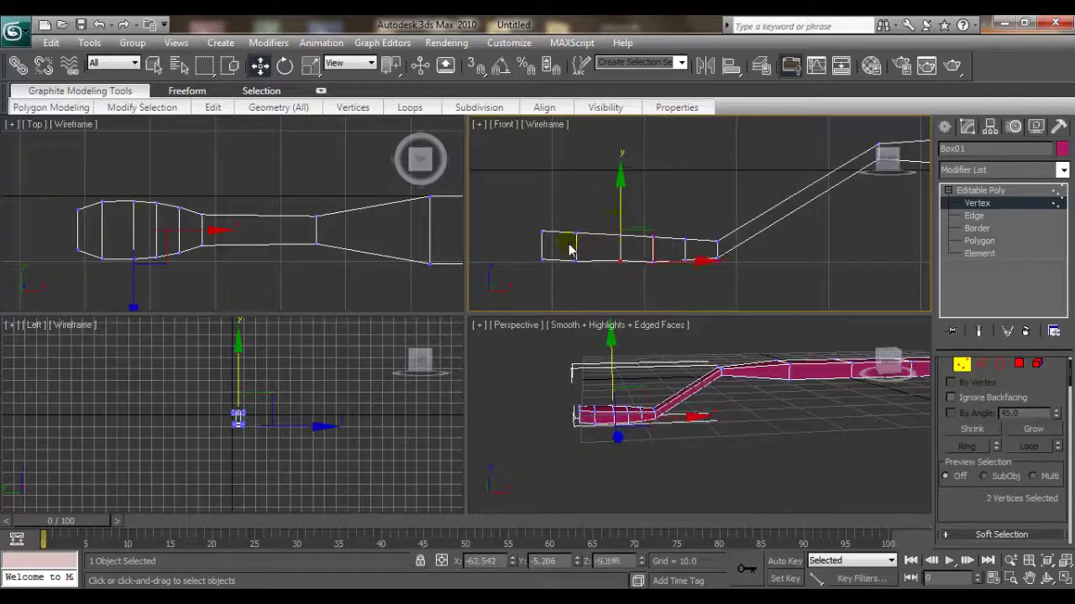
left_click_drag(564, 235, 587, 272)
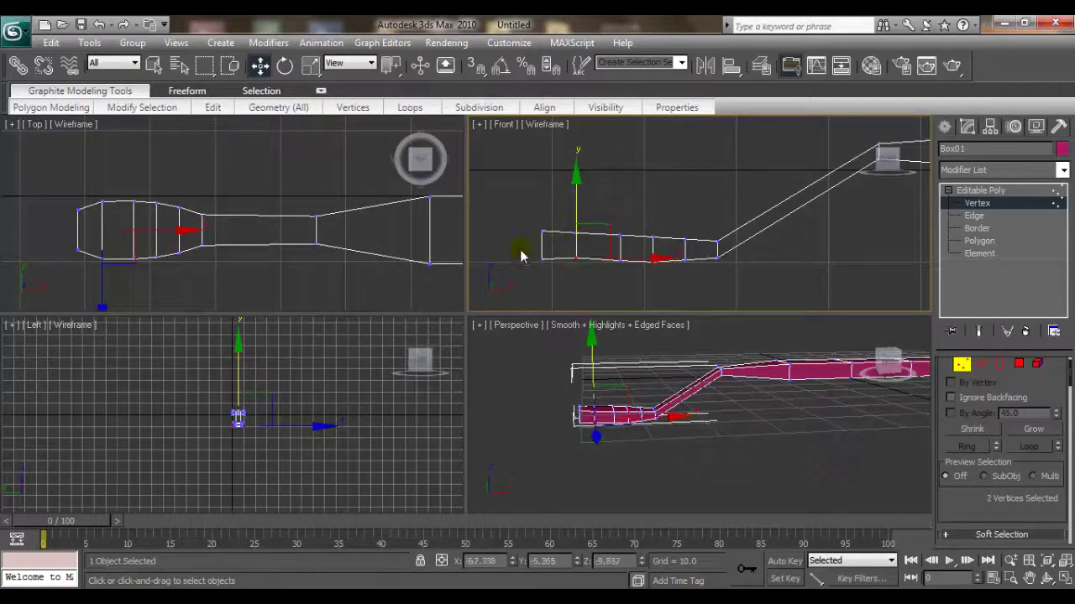
left_click_drag(519, 250, 558, 287)
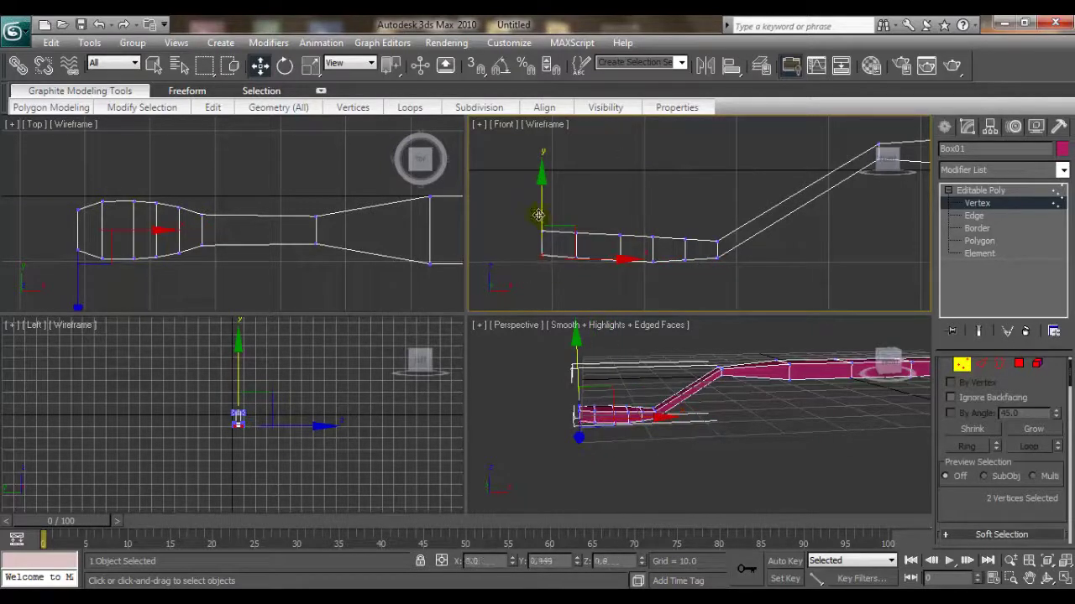
scroll(258, 285, "up", 2)
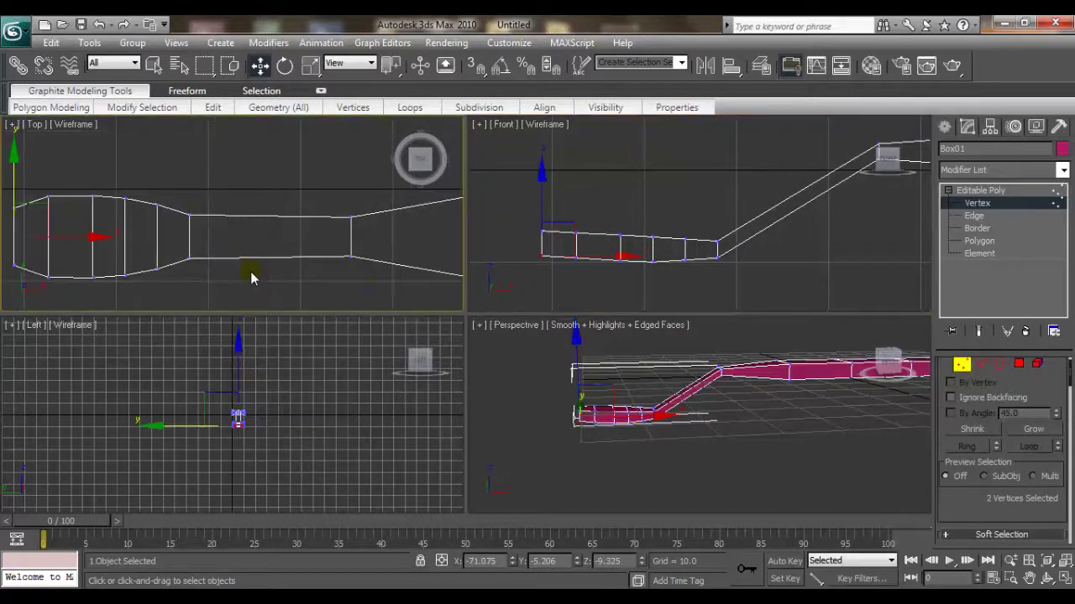
Maximize the Perspective viewport and orbit down to view the handle's end
right_click(793, 502)
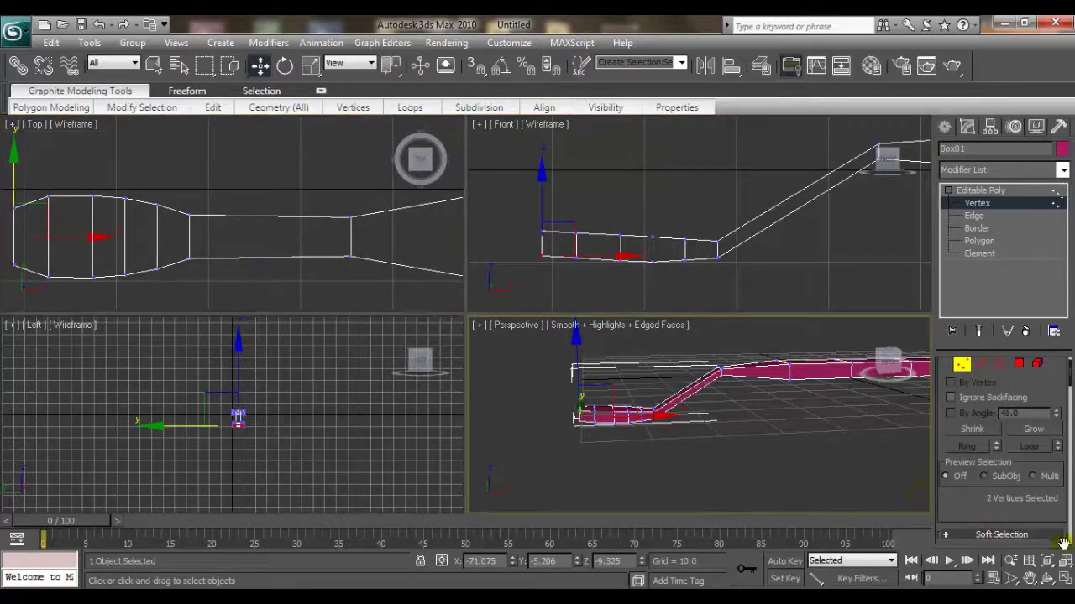
left_click(1064, 579)
mouse_move(523, 331)
middle_mouse_down("alt")
mouse_move(607, 412)
mouse_move(582, 411)
mouse_move(520, 367)
mouse_move(669, 395)
mouse_move(699, 441)
mouse_move(648, 462)
mouse_move(543, 444)
mouse_move(513, 367)
mouse_move(563, 350)
middle_mouse_up("alt")
scroll(546, 354, "up", 3)
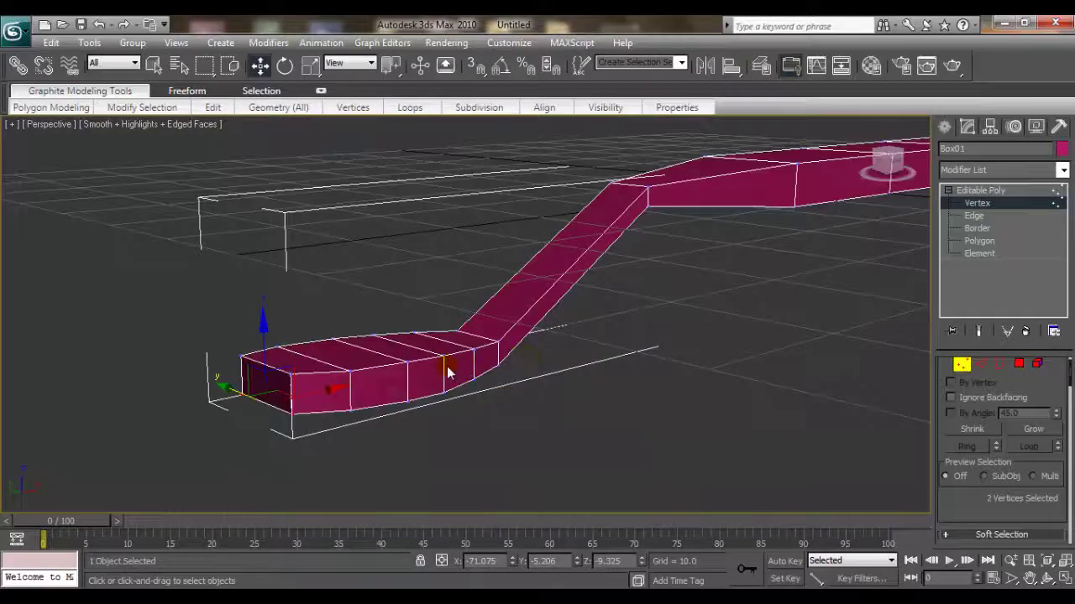
scroll(443, 373, "down", 1)
mouse_move(443, 373)
middle_mouse_down("alt")
mouse_move(403, 364)
mouse_move(476, 377)
middle_mouse_up("alt")
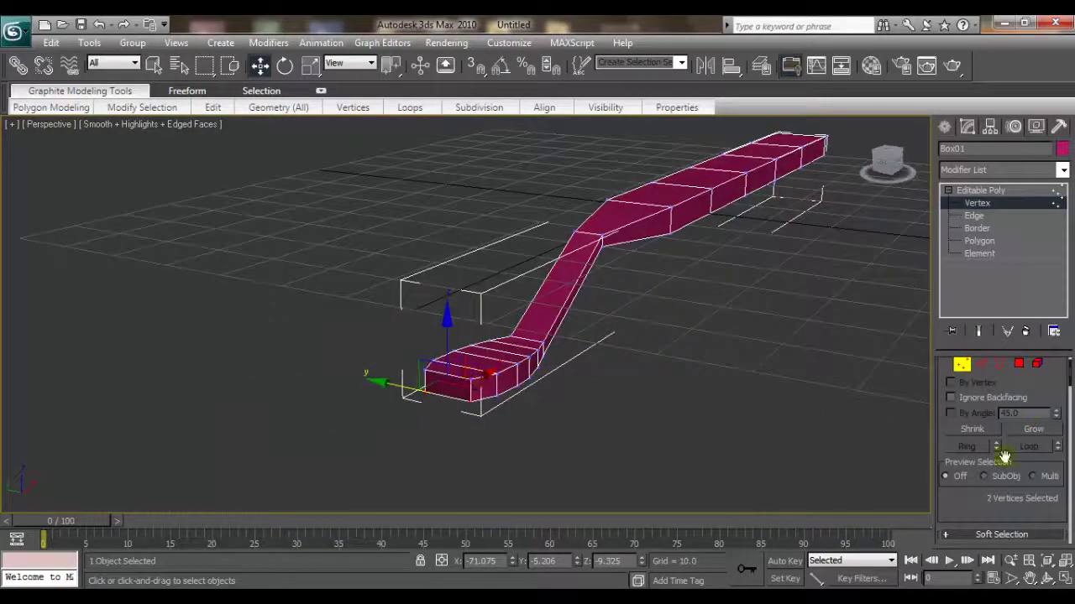
left_click_drag(983, 495, 963, 434)
scroll(966, 432, "down", 2)
scroll(978, 429, "down", 3)
scroll(991, 426, "down", 2)
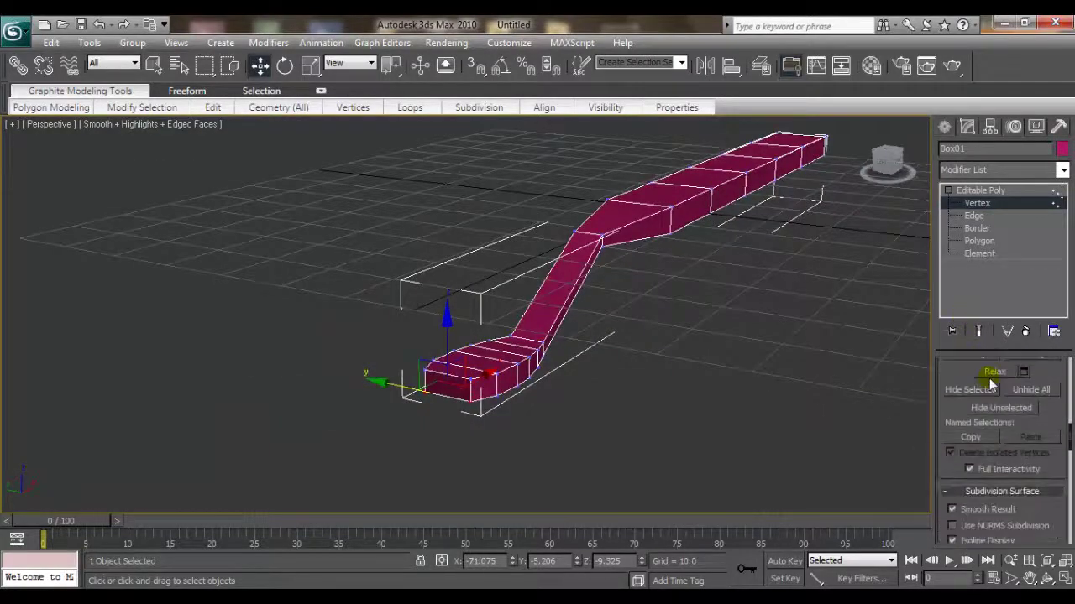
scroll(1004, 423, "down", 2)
scroll(991, 425, "down", 1)
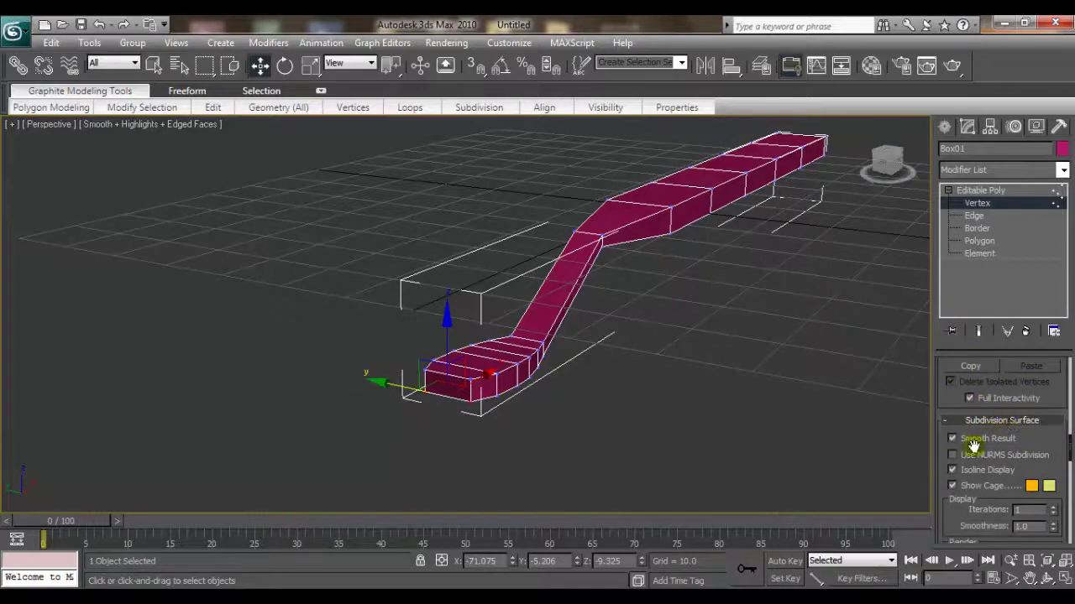
left_click(973, 455)
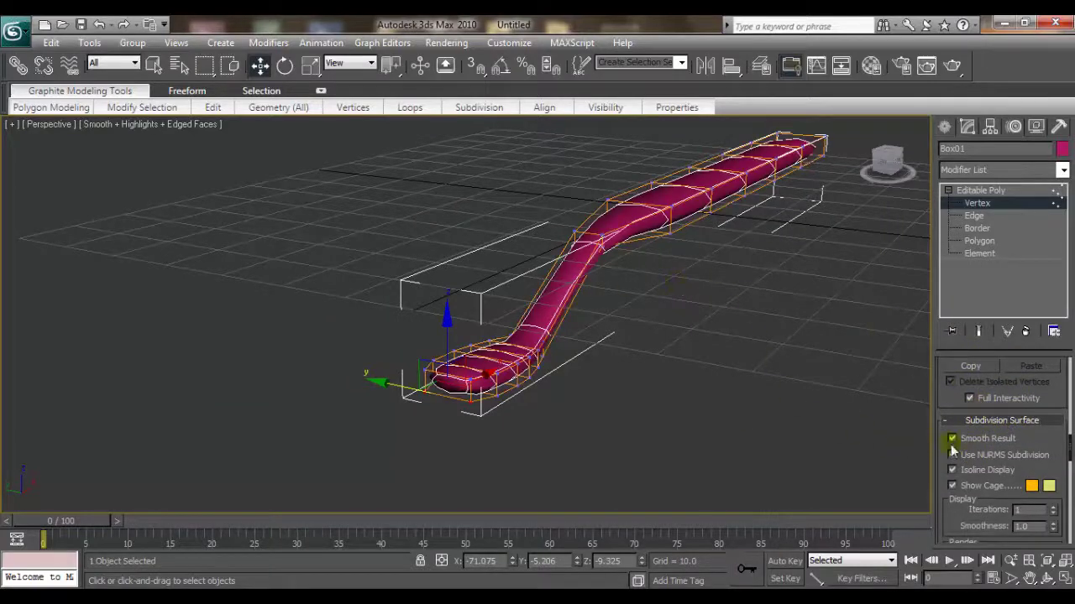
left_click(980, 458)
mouse_move(626, 314)
middle_mouse_down("alt")
mouse_move(616, 377)
mouse_move(582, 351)
mouse_move(576, 324)
mouse_move(625, 326)
middle_mouse_up("alt")
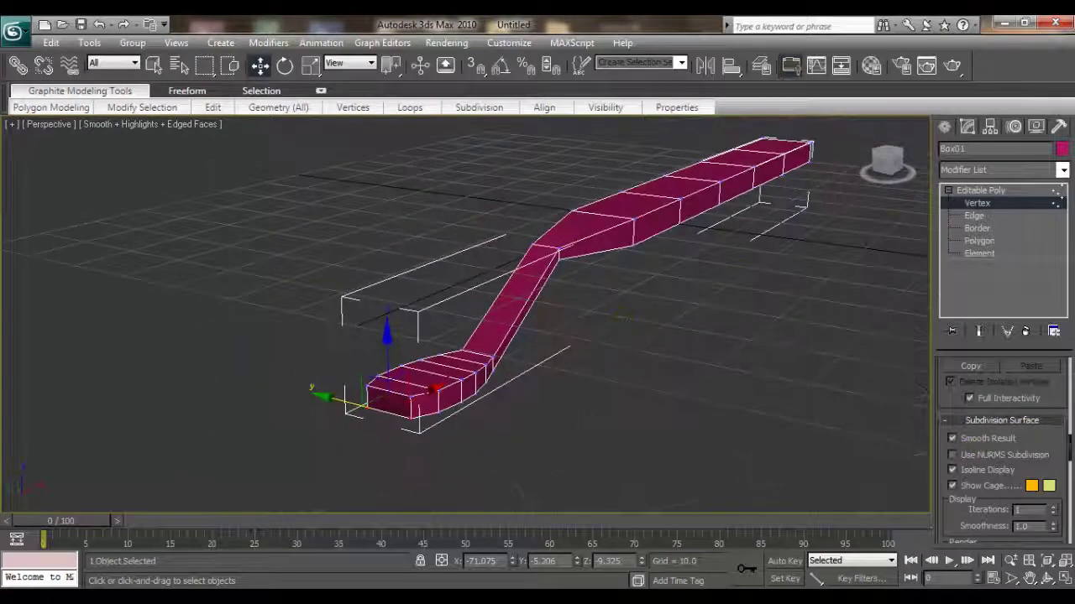
In Edge mode, pick one edge on the bent section and Ring it to 26 edges
left_click(974, 215)
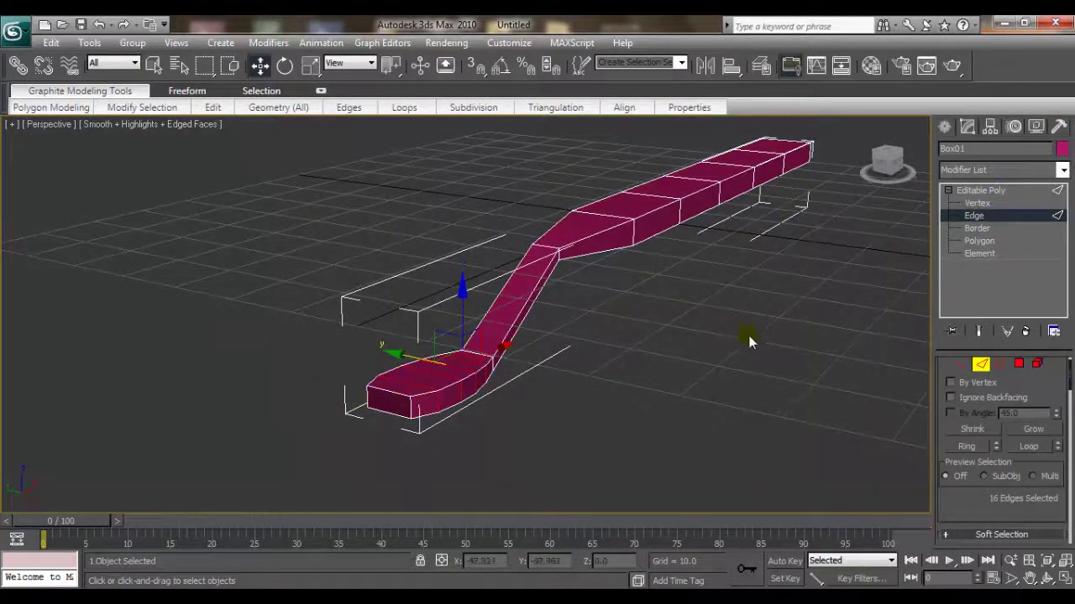
scroll(739, 339, "up", 2)
scroll(521, 225, "down", 2)
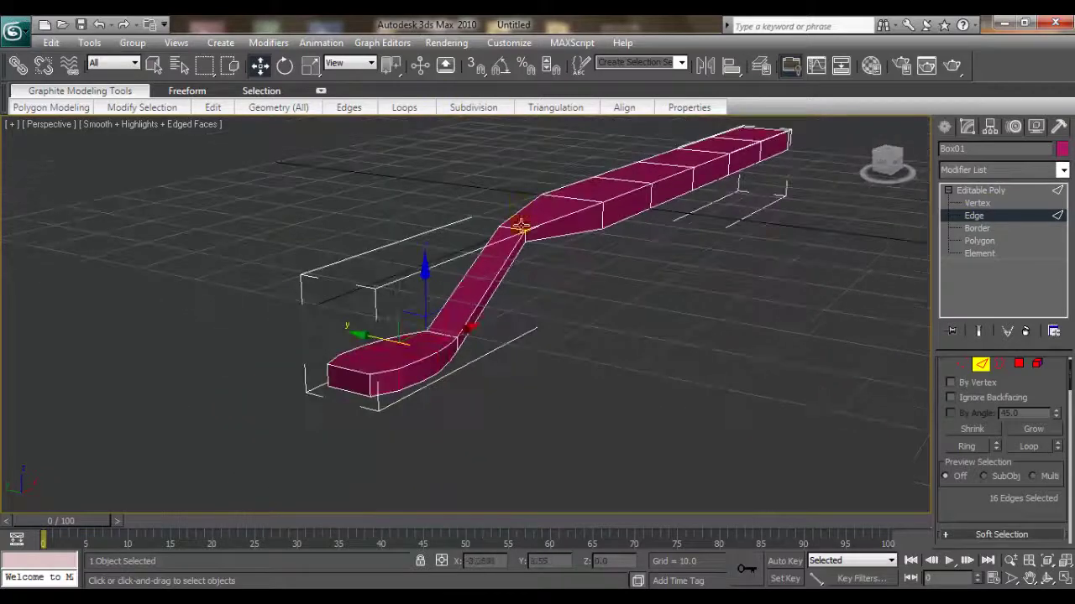
left_click(601, 219)
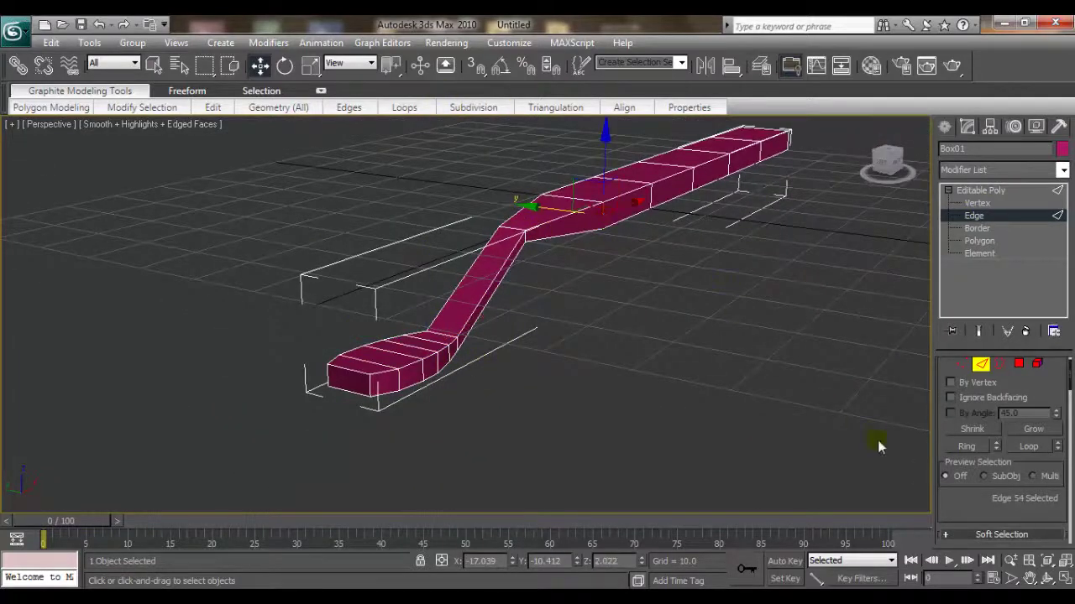
left_click(966, 446)
Orbit the view slightly and scroll the command panel to the edge-editing tools
middle_click_drag(697, 336, 719, 338, "alt")
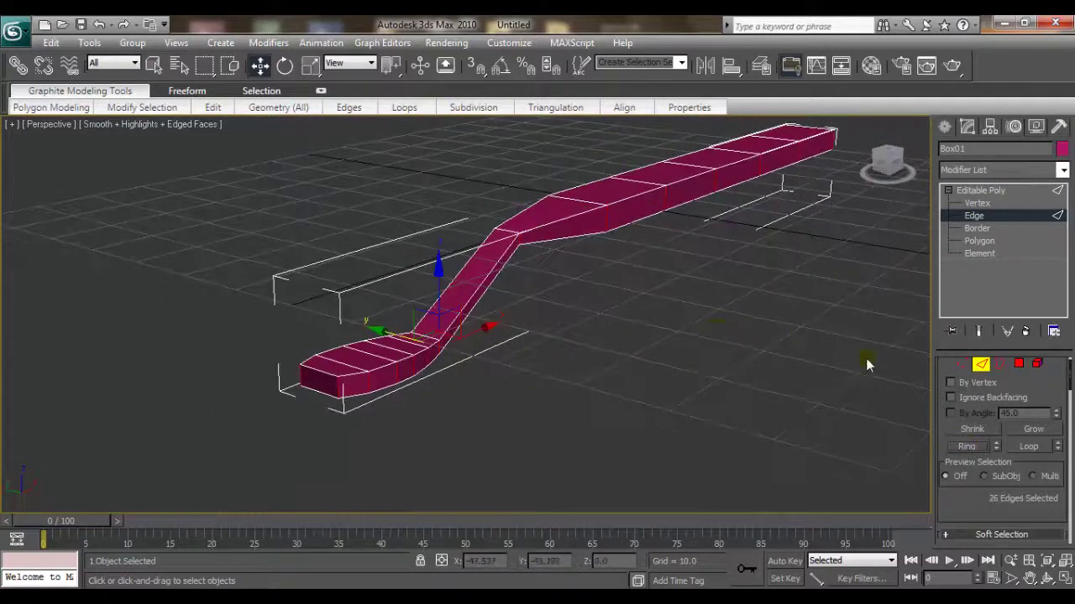
right_click(840, 298)
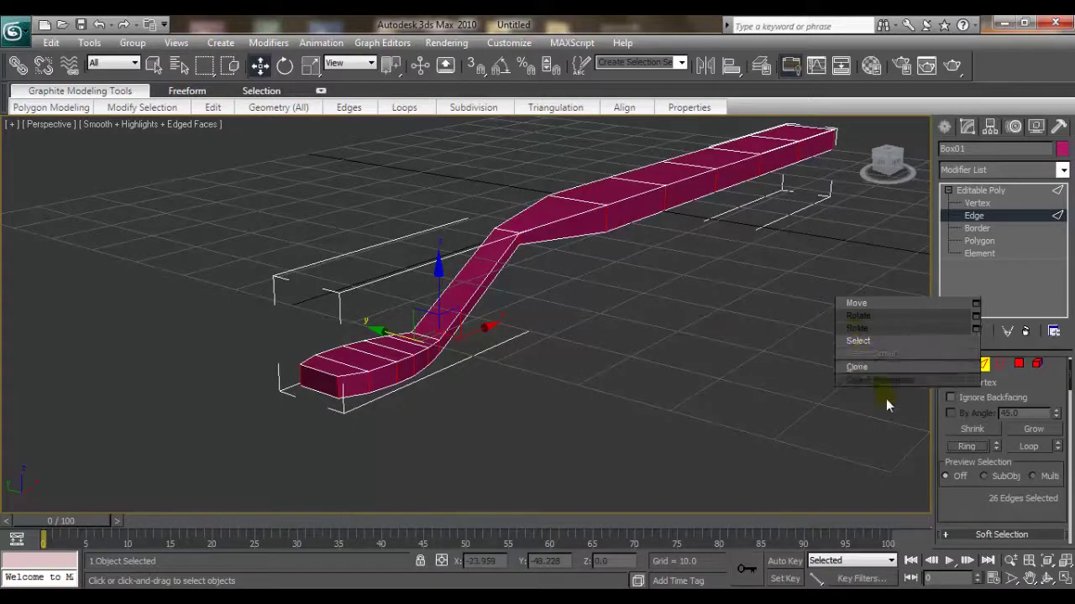
left_click_drag(954, 499, 953, 332)
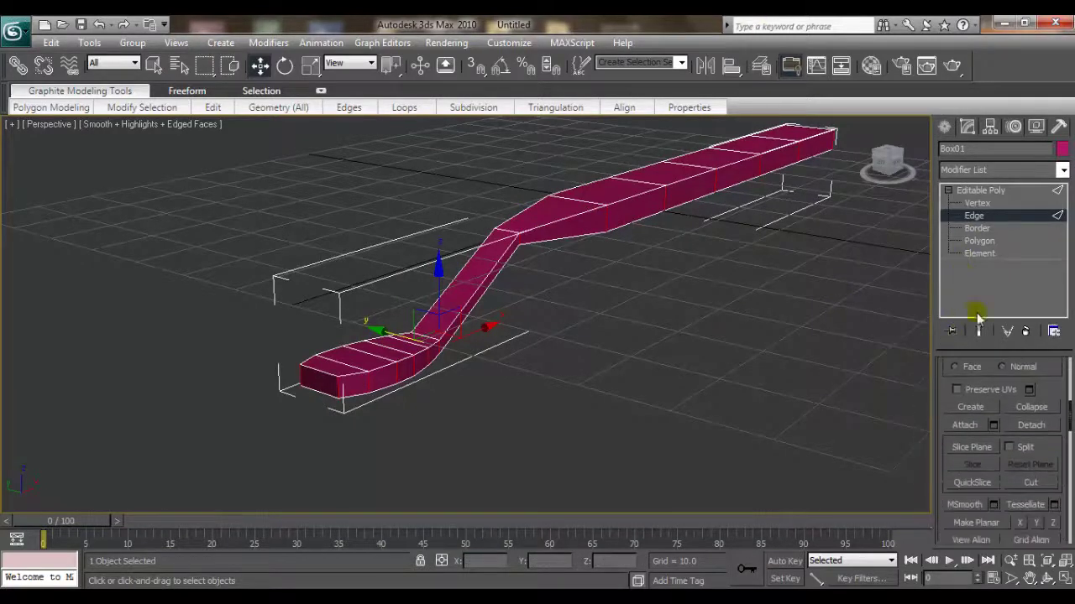
scroll(1027, 422, "down", 5)
scroll(1033, 441, "up", 2)
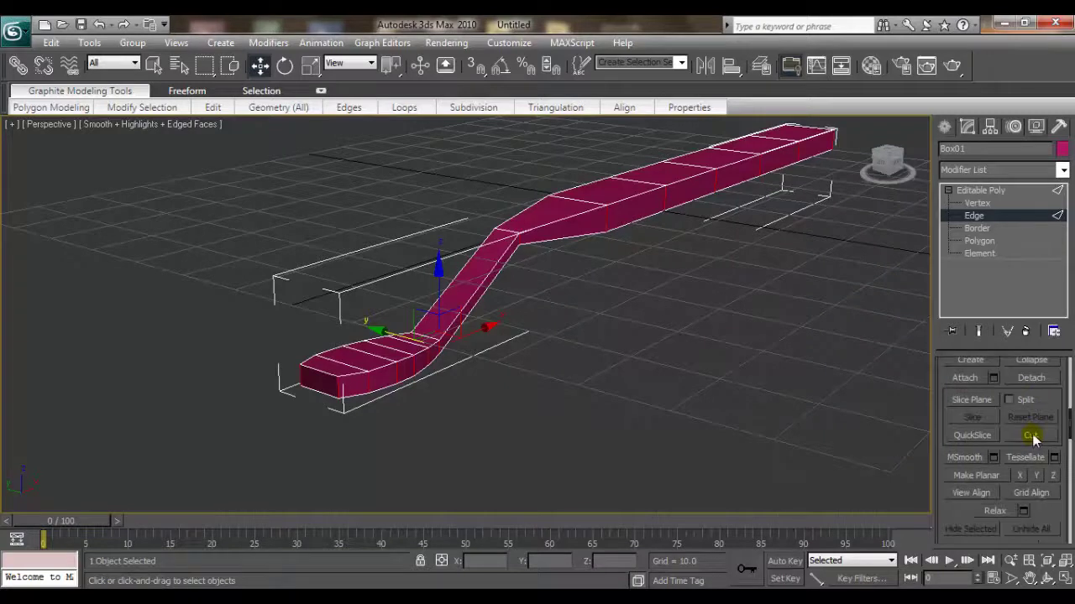
scroll(1038, 443, "down", 2)
scroll(1044, 436, "down", 2)
scroll(1043, 416, "down", 2)
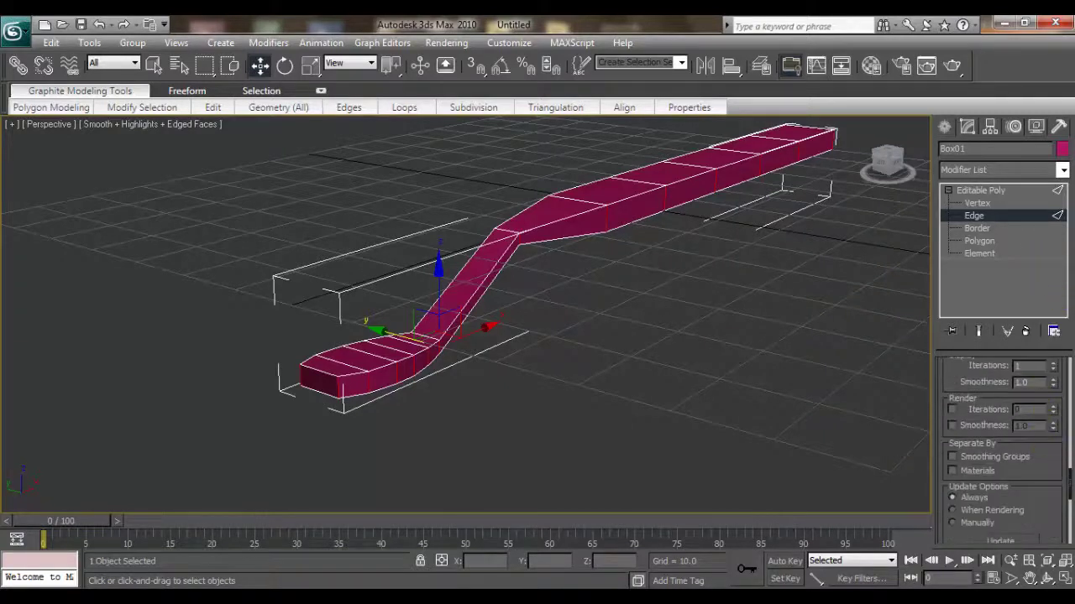
scroll(1002, 449, "down", 2)
scroll(1001, 449, "up", 10)
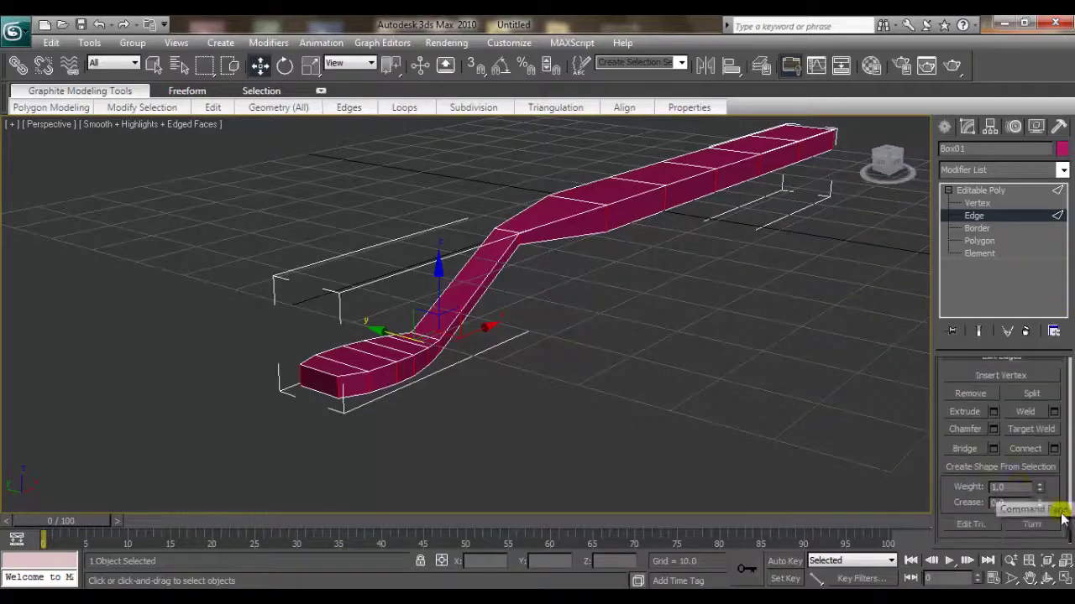
Connect the edge ring with 2 segments at Pinch 95
left_click(1054, 448)
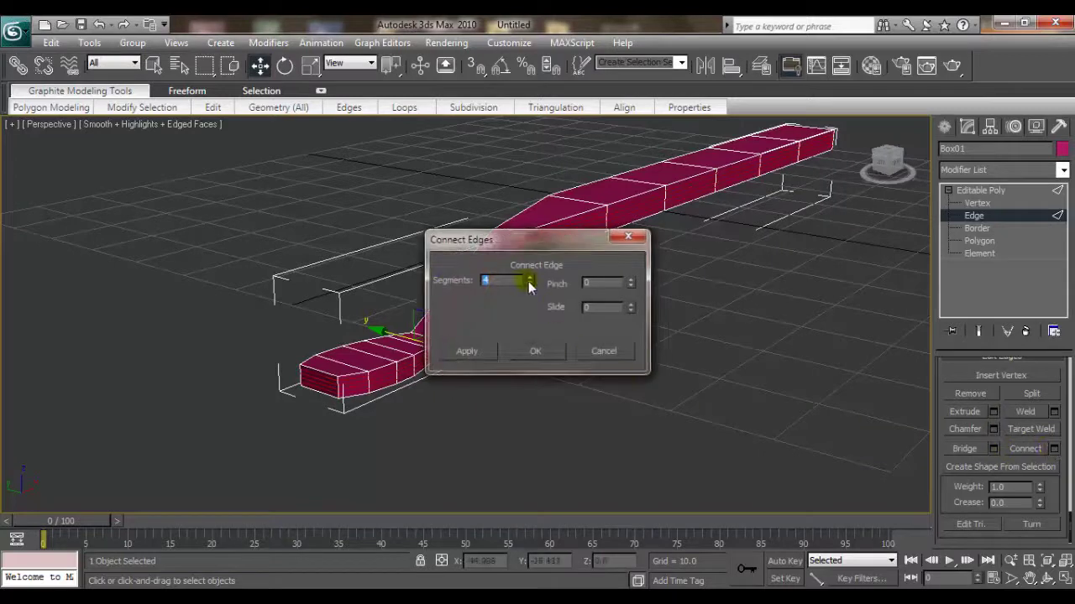
left_click_drag(534, 261, 739, 279)
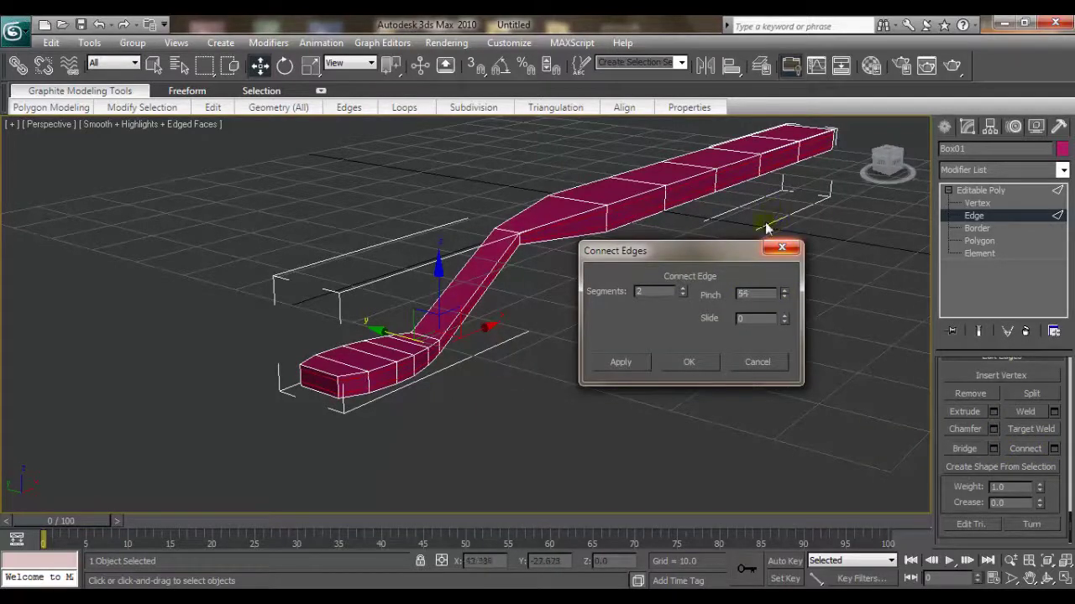
left_click(688, 362)
Select a single edge on the upper section to start the next ring
left_click(505, 228)
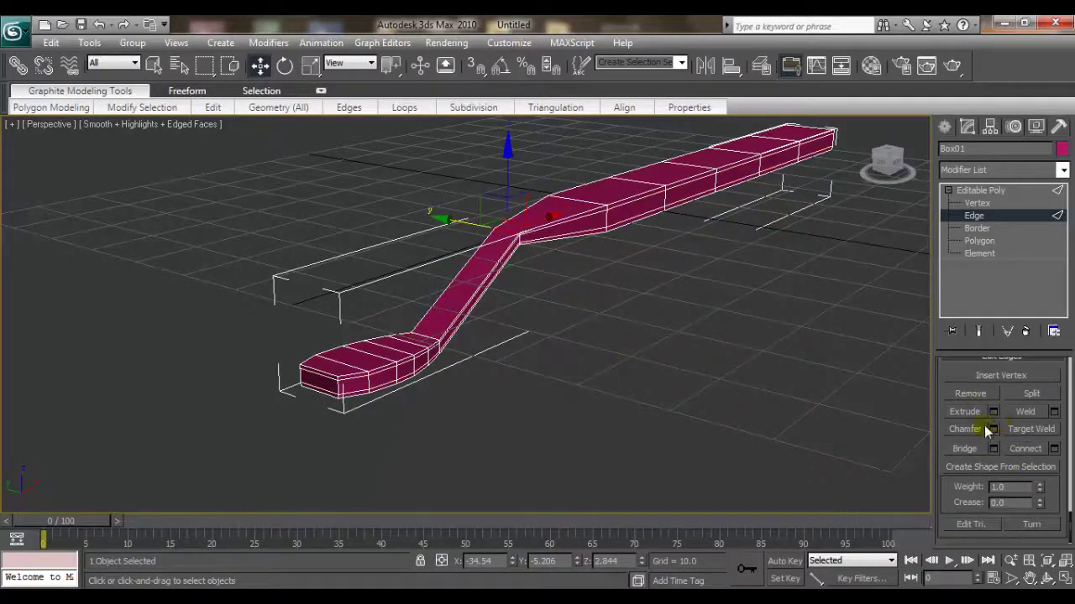
left_click_drag(974, 366, 983, 528)
scroll(1002, 413, "up", 5)
scroll(1003, 417, "up", 5)
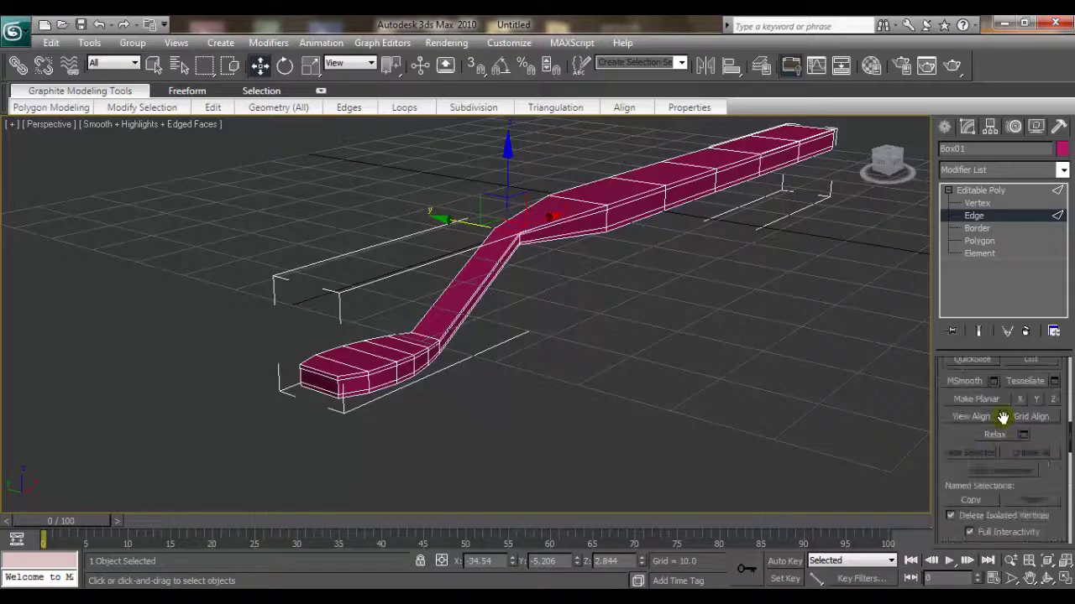
scroll(1008, 424, "up", 5)
scroll(1007, 424, "up", 5)
Grow the selected edge into a 30-edge ring
left_click(977, 462)
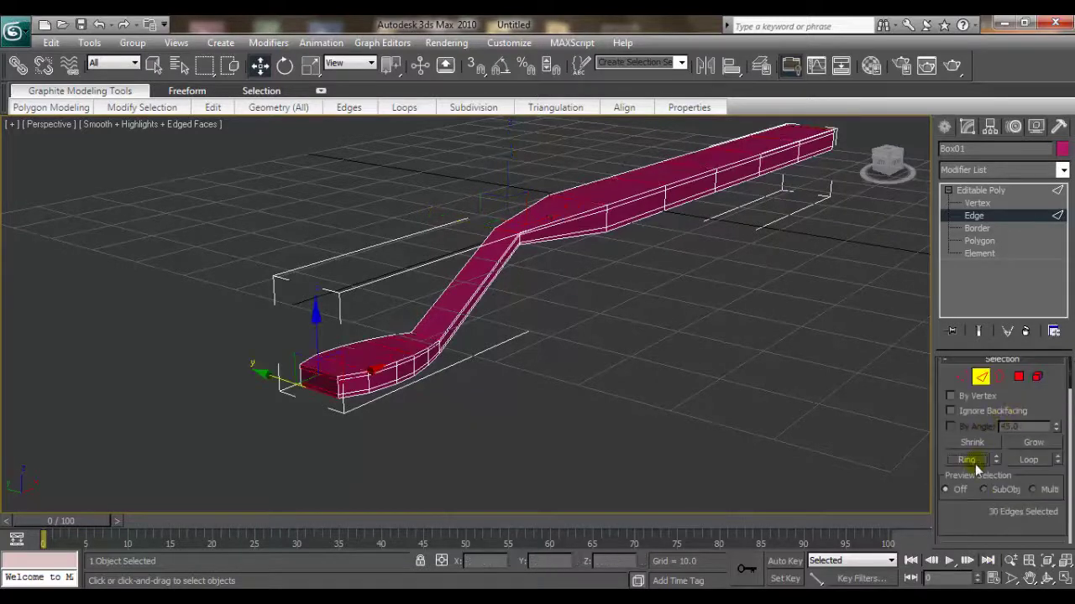
left_click_drag(974, 514, 979, 364)
scroll(1002, 419, "down", 5)
scroll(1003, 428, "down", 5)
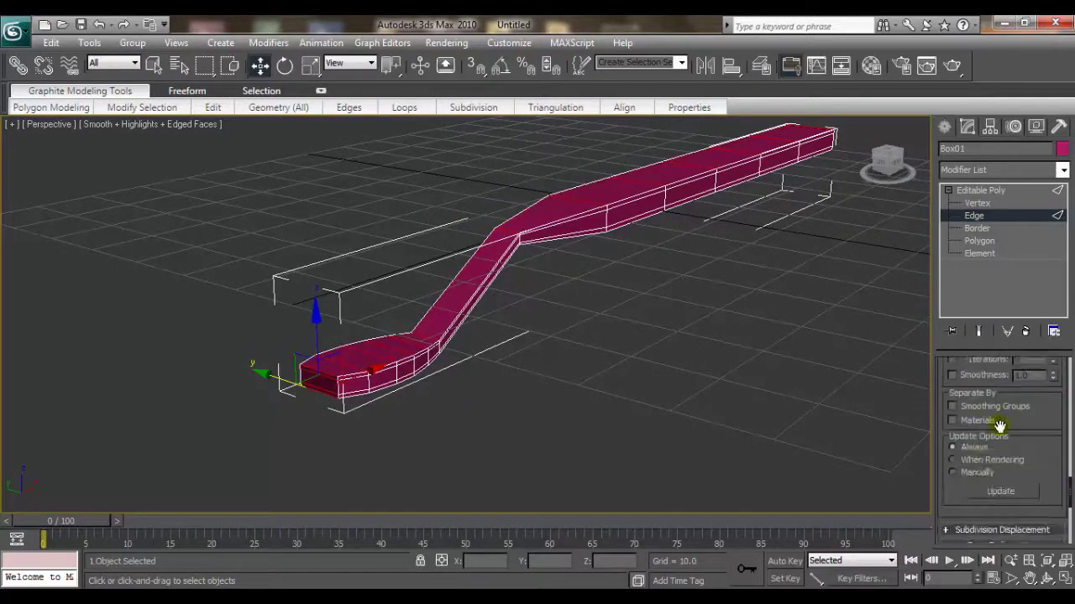
scroll(1002, 437, "down", 5)
scroll(1003, 438, "down", 4)
Connect the 30-edge ring with 2 segments at Pinch 67
left_click(1054, 490)
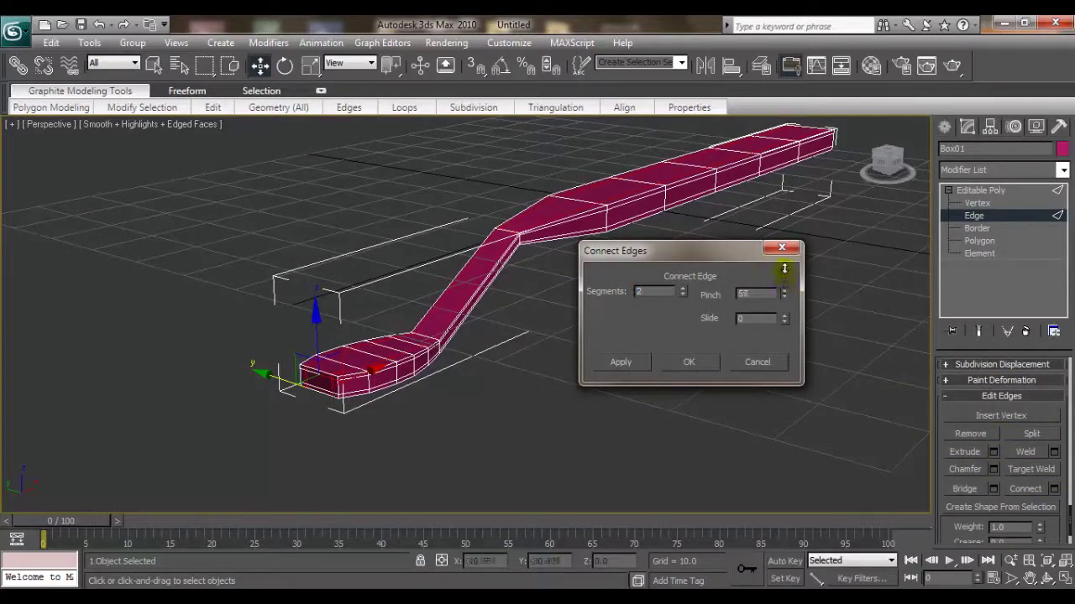
left_click(687, 369)
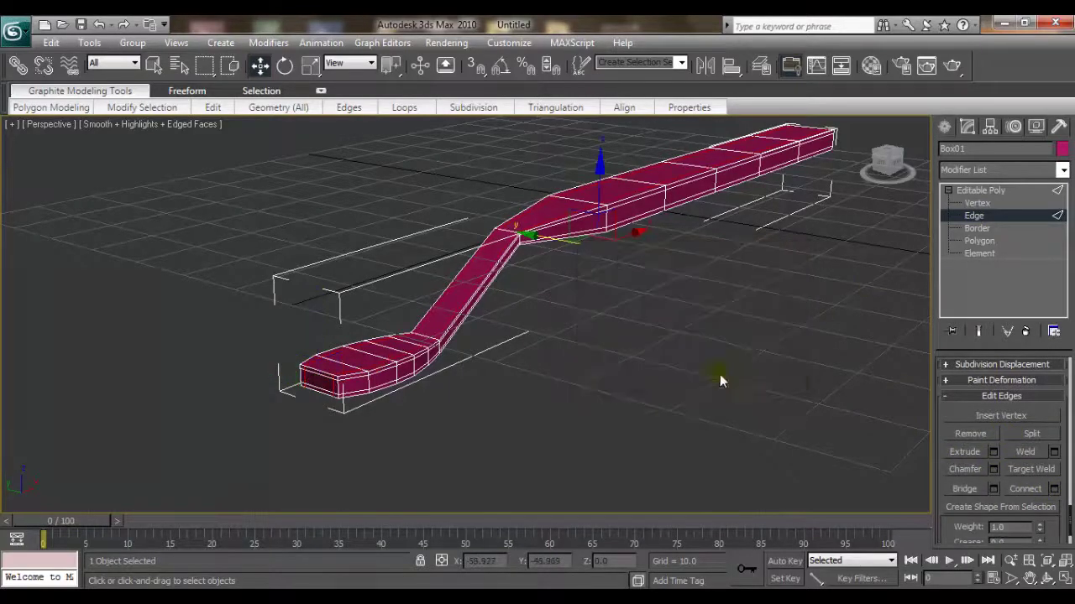
scroll(957, 436, "up", 5)
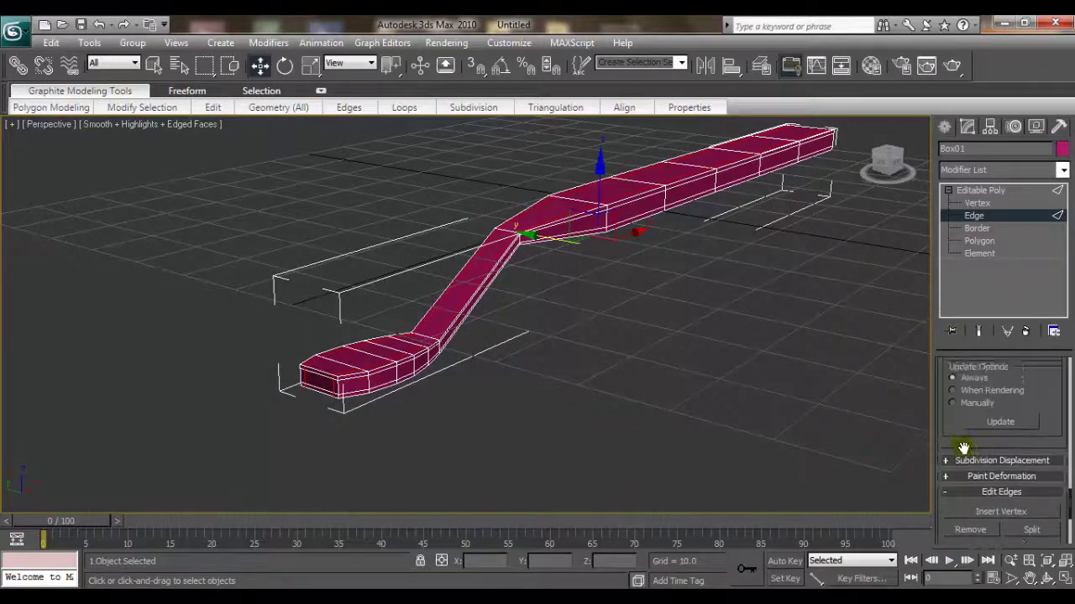
scroll(964, 449, "up", 5)
scroll(972, 458, "up", 5)
scroll(974, 460, "up", 4)
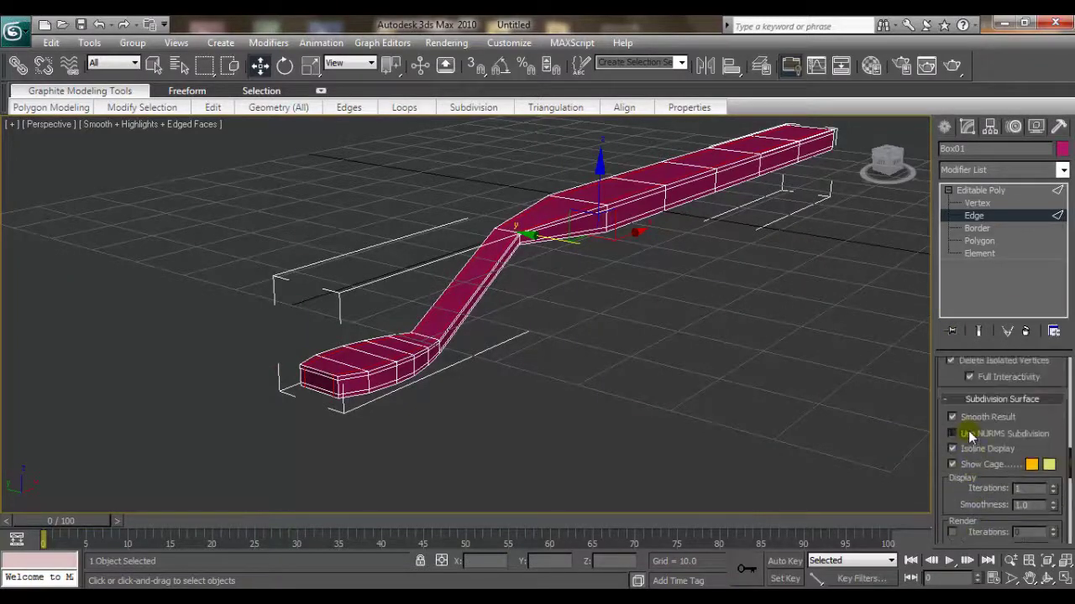
Enable Use NURMS Subdivision, return to Editable Poly level, and preview with Edged Faces off, then on
left_click(965, 434)
left_click(988, 193)
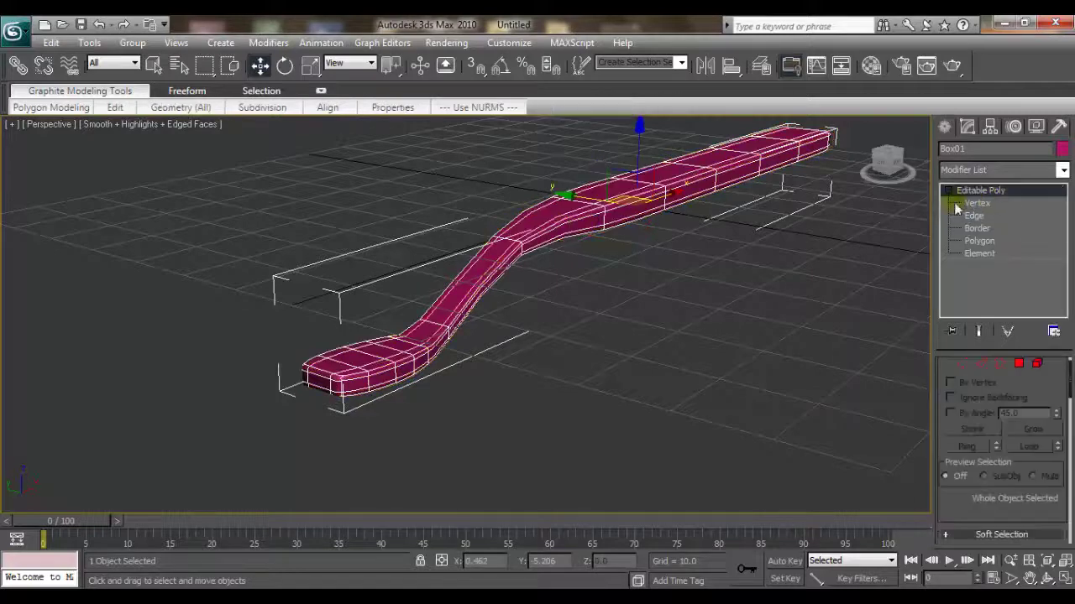
key("F4")
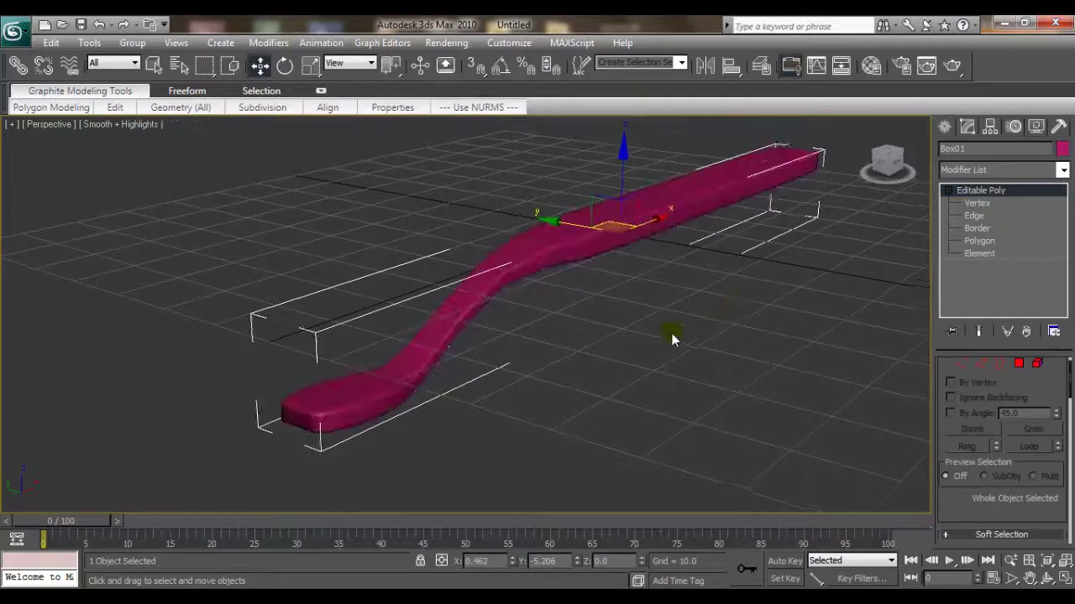
mouse_move(674, 339)
middle_mouse_down("alt")
mouse_move(714, 380)
mouse_move(621, 377)
mouse_move(613, 364)
mouse_move(784, 319)
mouse_move(842, 377)
mouse_move(842, 431)
mouse_move(636, 373)
mouse_move(624, 343)
mouse_move(681, 347)
middle_mouse_up("alt")
key("F4")
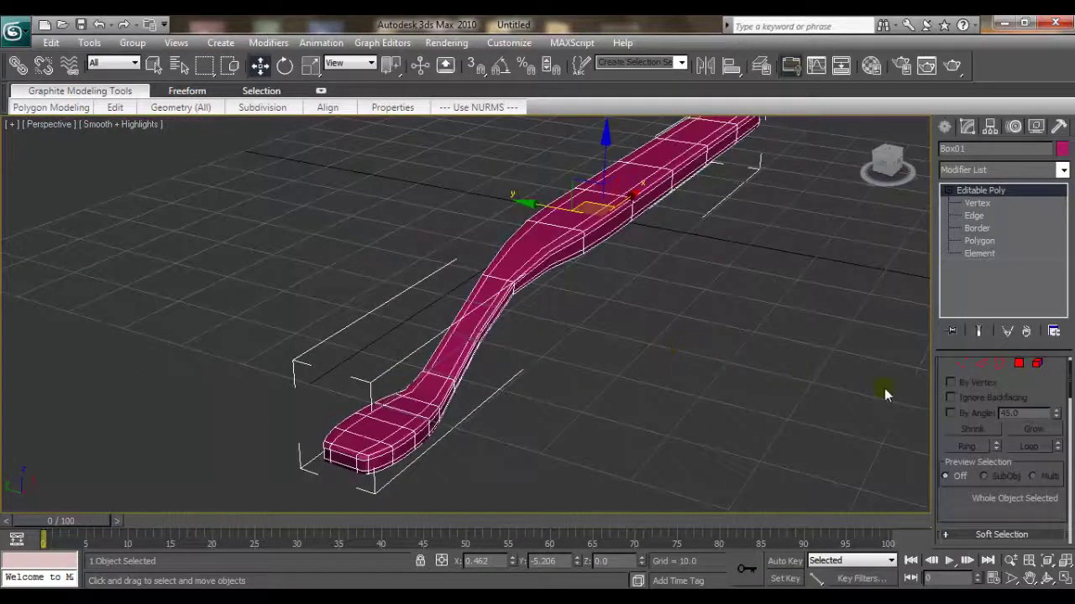
In Vertex mode, select the 12 vertices around the lower bend
left_click(964, 368)
mouse_move(760, 378)
middle_mouse_down("alt")
mouse_move(689, 410)
mouse_move(602, 372)
mouse_move(273, 328)
mouse_move(293, 288)
mouse_move(281, 277)
middle_mouse_up("alt")
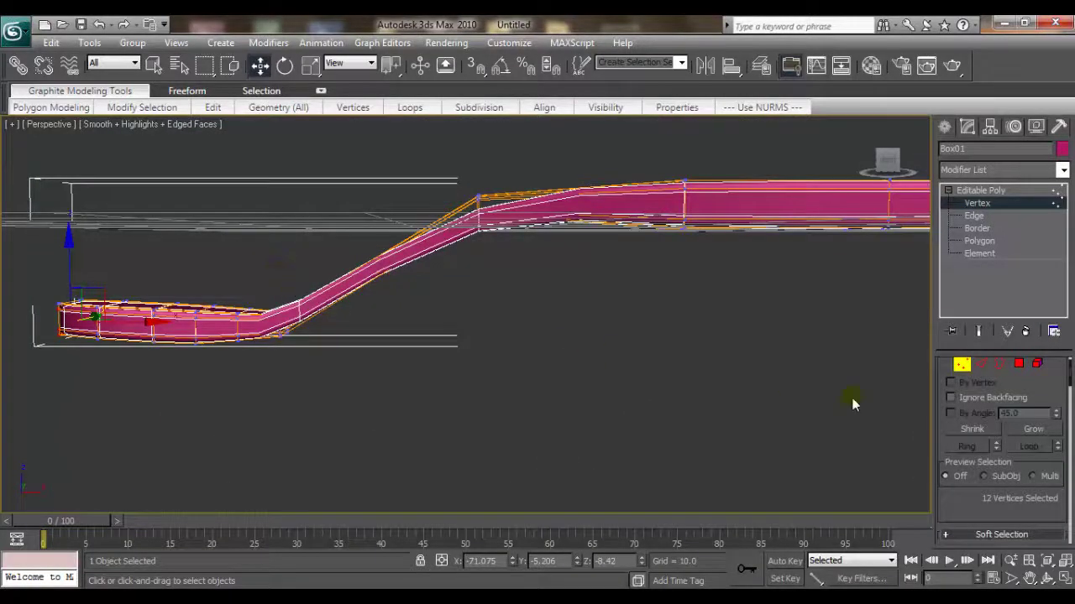
left_click_drag(957, 516, 957, 537)
mouse_move(823, 504)
middle_mouse_down("alt")
mouse_move(805, 485)
mouse_move(811, 513)
mouse_move(701, 441)
mouse_move(716, 439)
mouse_move(719, 473)
mouse_move(375, 361)
middle_mouse_up("alt")
left_click_drag(328, 357, 329, 359)
mouse_move(396, 413)
middle_mouse_down("alt")
mouse_move(361, 330)
mouse_move(457, 424)
mouse_move(439, 428)
mouse_move(403, 352)
middle_mouse_up("alt")
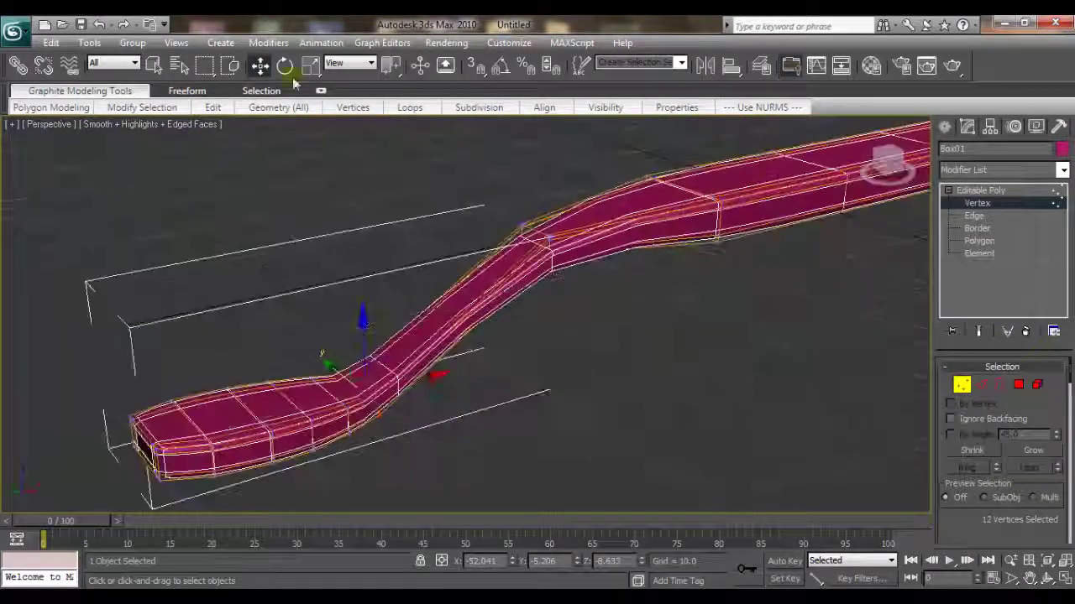
Shrink the selected vertices with Uniform Scale, then zoom out and return to object level
left_click(311, 65)
left_click_drag(359, 361, 367, 412)
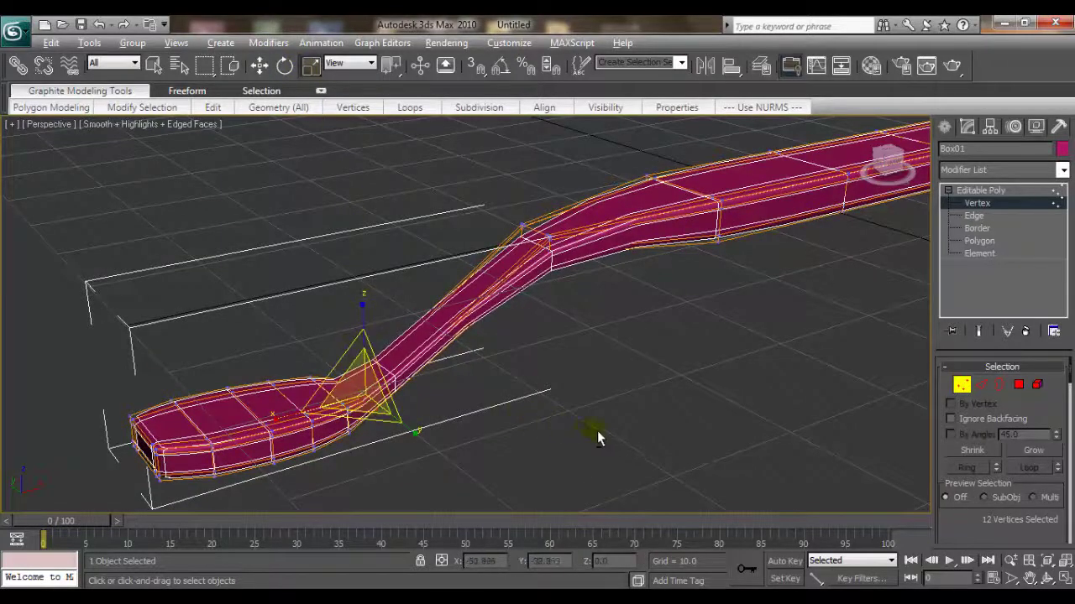
mouse_move(596, 437)
middle_mouse_down("alt")
mouse_move(683, 456)
mouse_move(612, 480)
mouse_move(563, 428)
mouse_move(556, 403)
middle_mouse_up("alt")
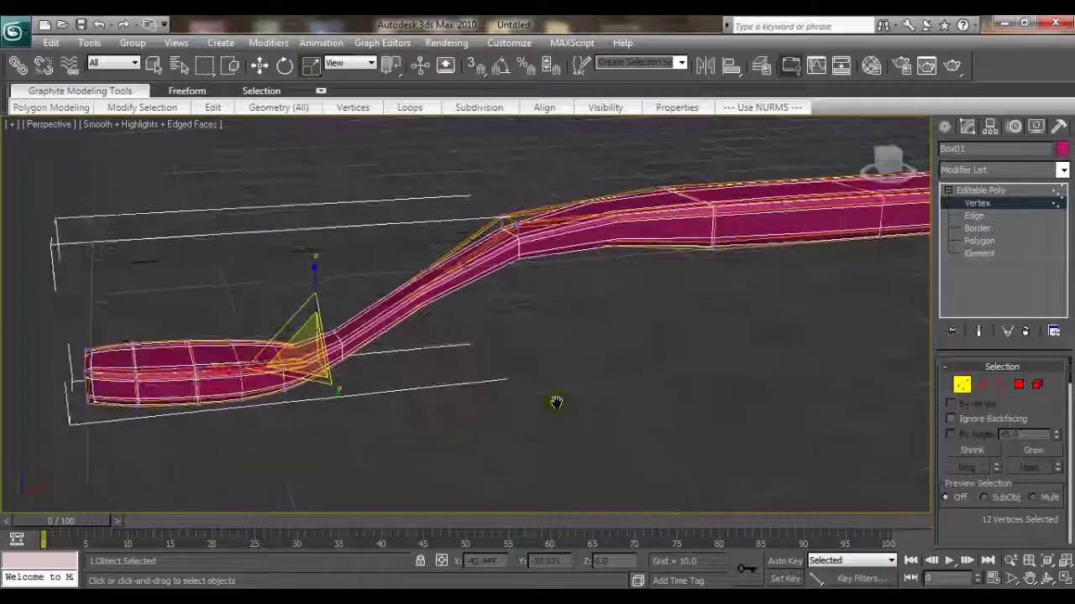
key("shift+z")
left_click(963, 385)
middle_click_drag(677, 347, 653, 361, "alt")
Turn off Edged Faces with F4 and orbit around the smoothed handle
key("F4")
key("g")
mouse_move(514, 332)
middle_mouse_down("alt")
mouse_move(532, 378)
mouse_move(503, 403)
mouse_move(478, 360)
mouse_move(509, 343)
mouse_move(595, 348)
mouse_move(648, 372)
mouse_move(461, 334)
mouse_move(471, 392)
mouse_move(489, 333)
mouse_move(503, 326)
middle_mouse_up("alt")
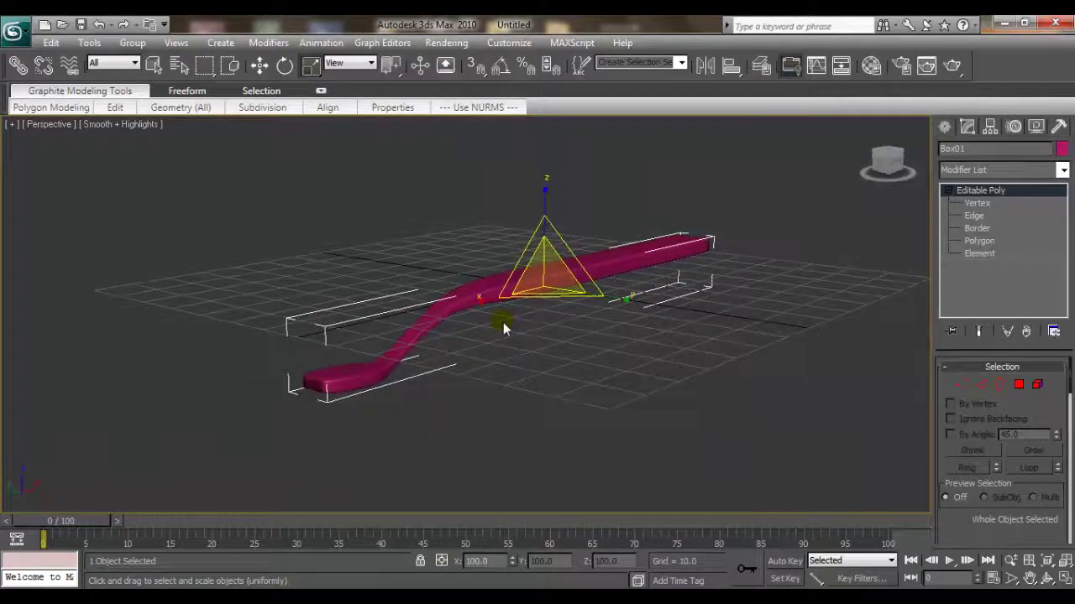